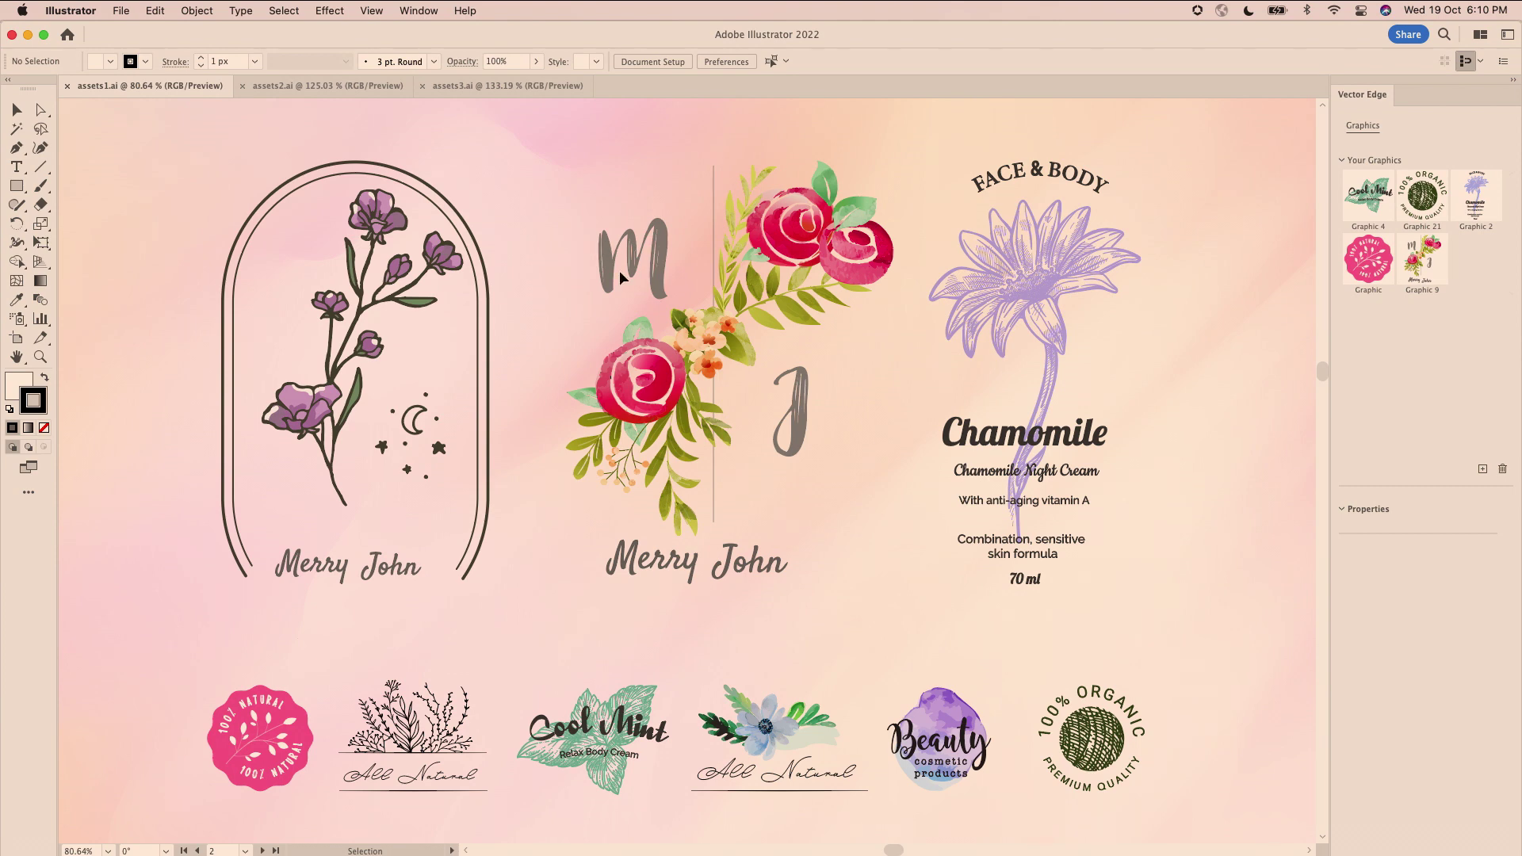
Go to artboard 3, which shows the plain box photo beside the logos
left_click(263, 851)
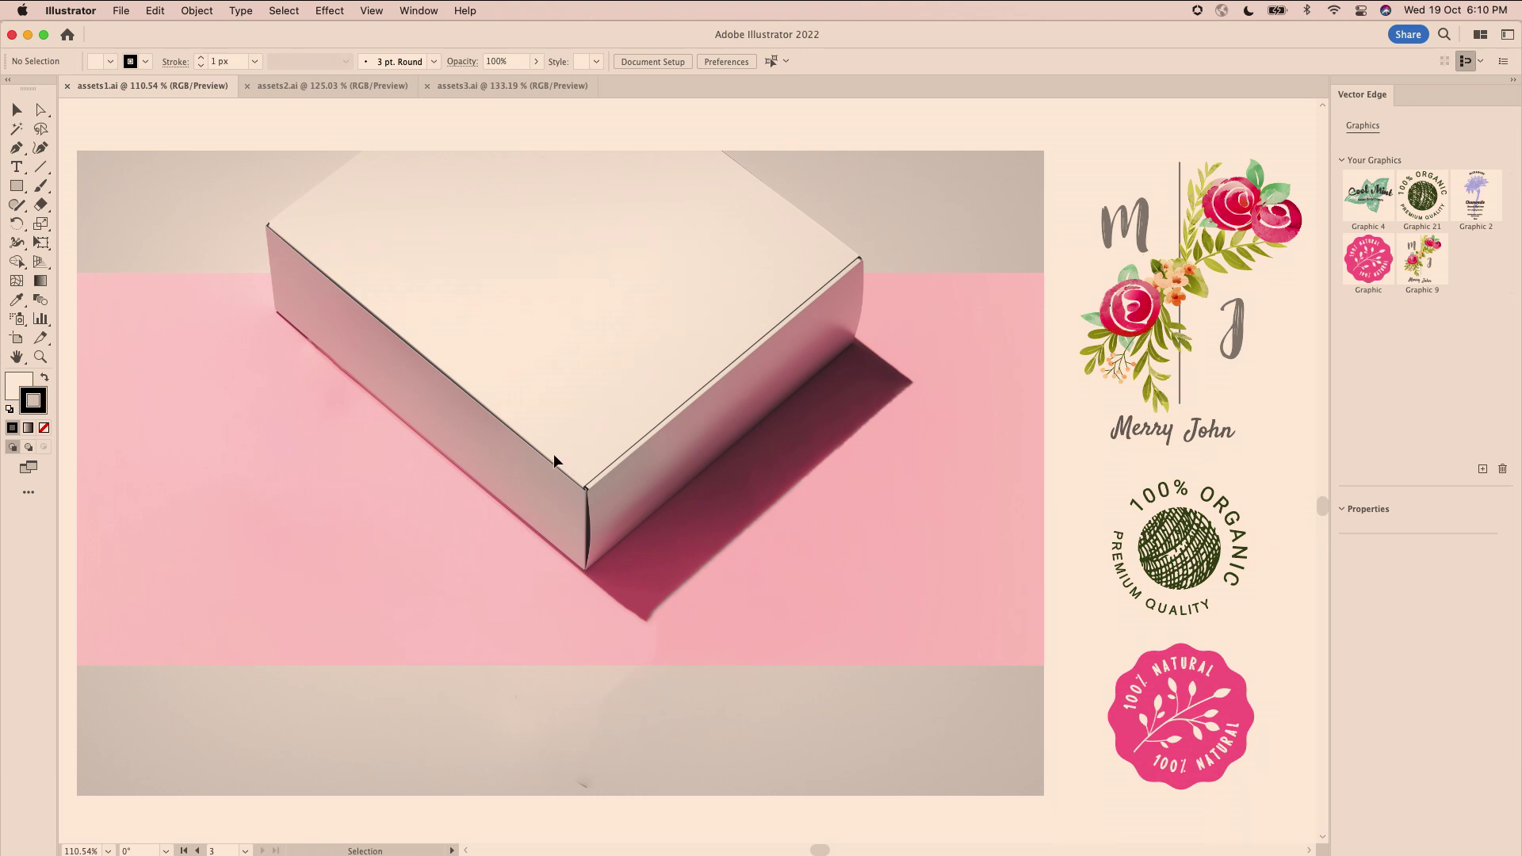
Place the M&J Merry John logo on the lid at the lid's angle, and move the Organic badge to the side
left_click_drag(1156, 283, 579, 213)
left_click_drag(711, 383, 591, 435)
left_click_drag(1147, 550, 314, 311)
Free Distort the 100% Organic badge's four corners to match the box's side face
key("a")
key("super+equal")
key("super+equal")
key("v")
key("e")
left_click(94, 198)
left_click_drag(516, 491, 597, 472)
left_click_drag(668, 301, 592, 347)
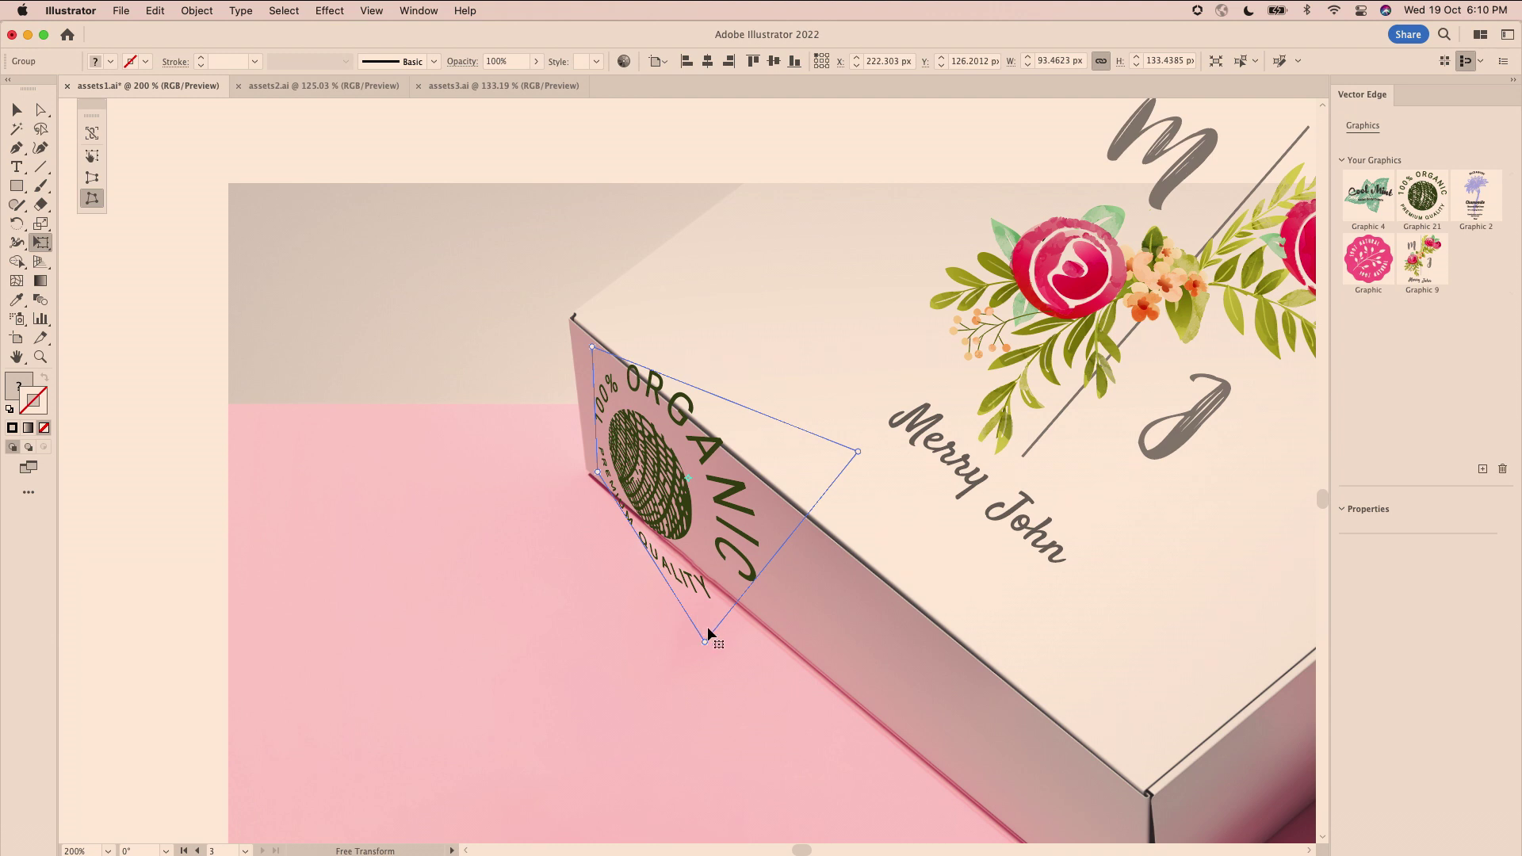
left_click_drag(706, 643, 680, 551)
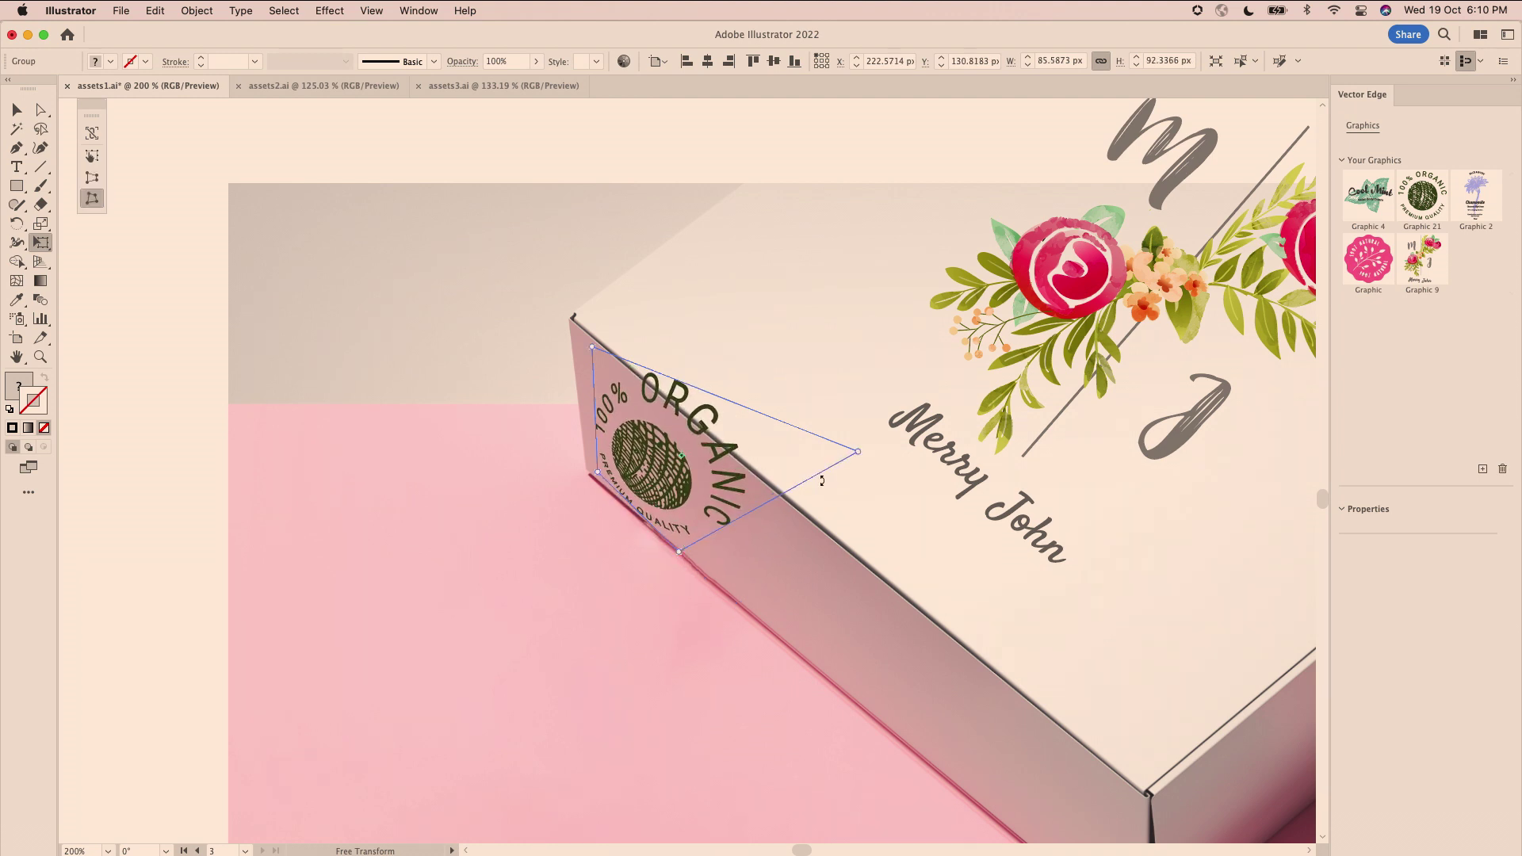
left_click_drag(863, 453, 690, 428)
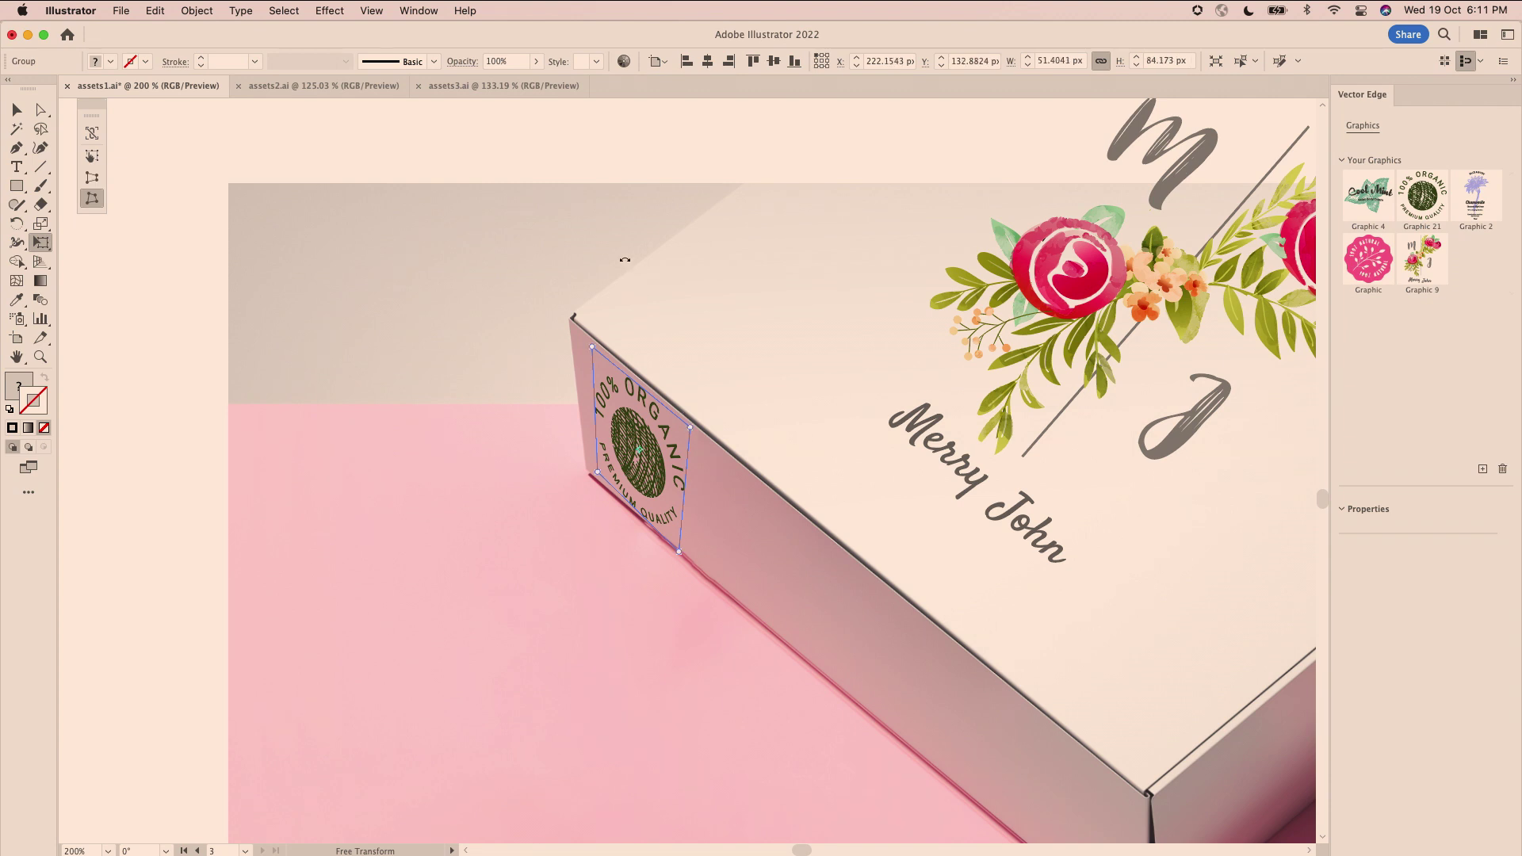
key("v")
left_click(601, 149)
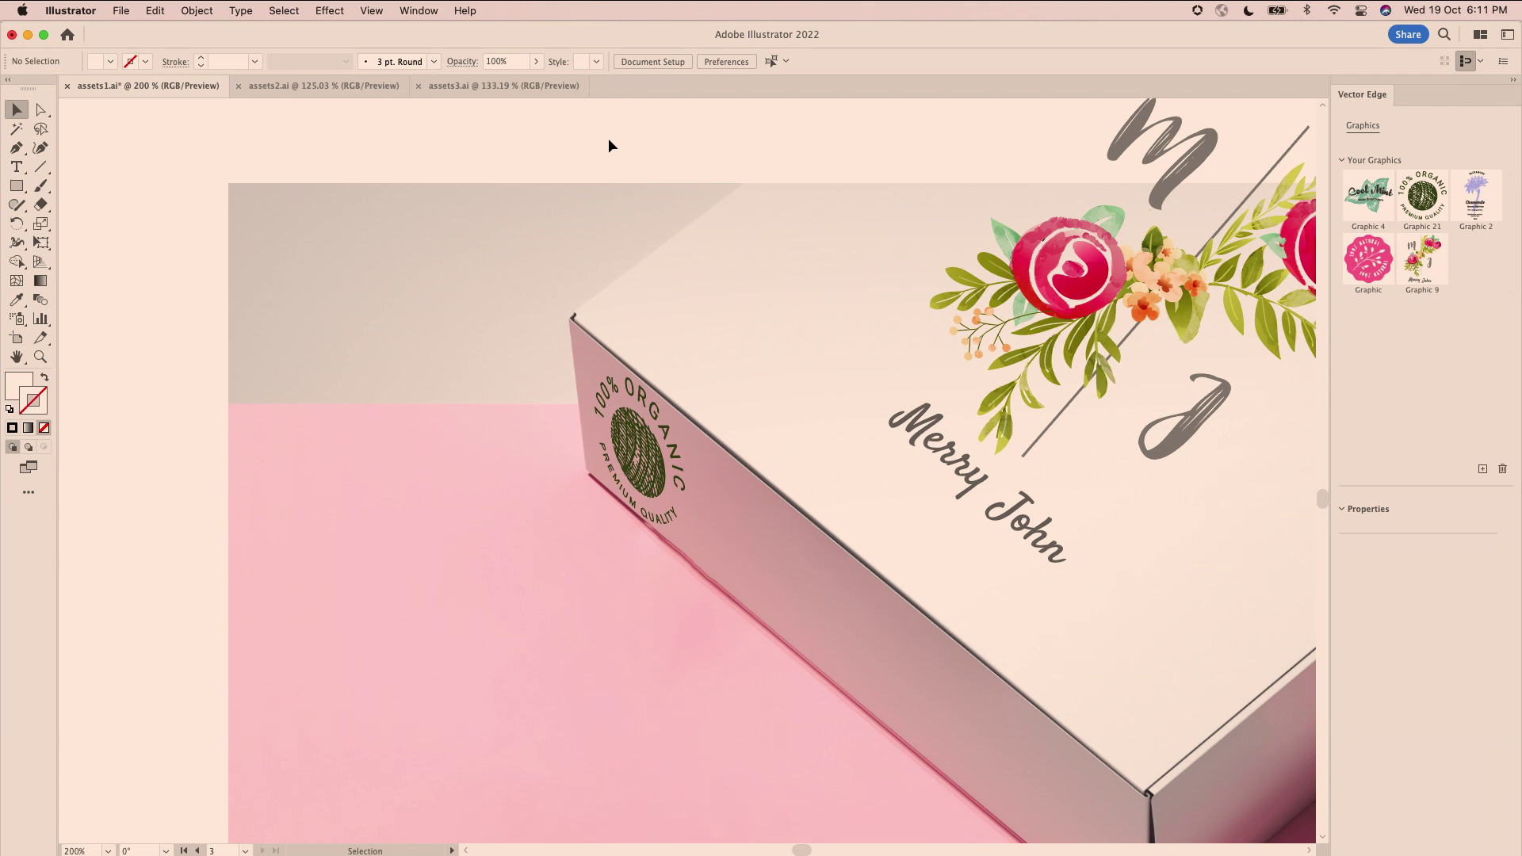
On artboard 1, select the box photo and apply the pink 100% Natural seal from Vector Edge
left_click(183, 851)
left_click(600, 588)
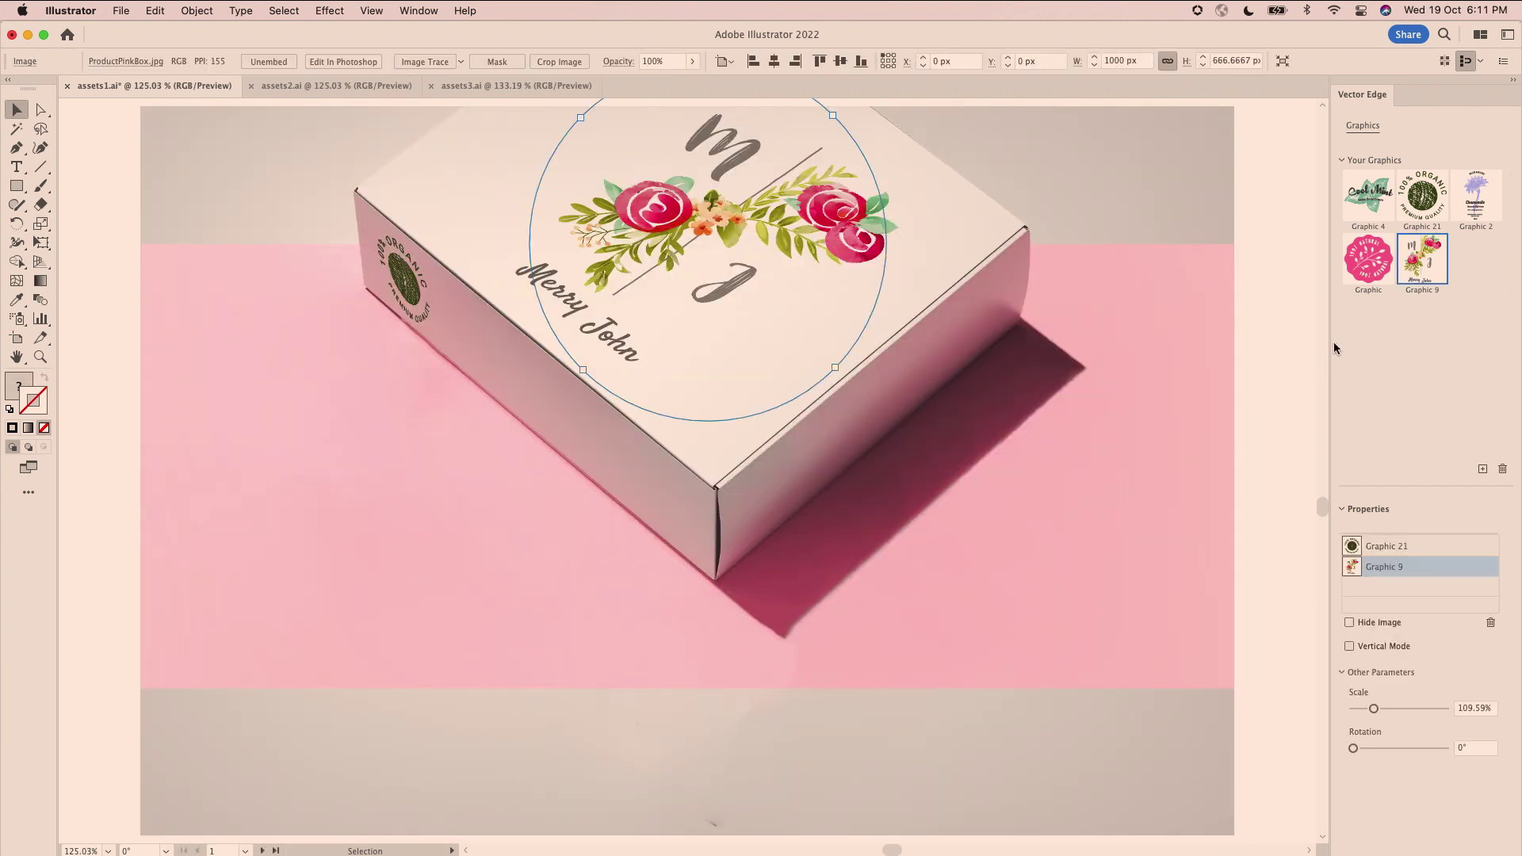
left_click(1381, 253)
Shrink the pink seal slightly and move it up onto the lid's front edge
key("super+equal")
key("super+equal")
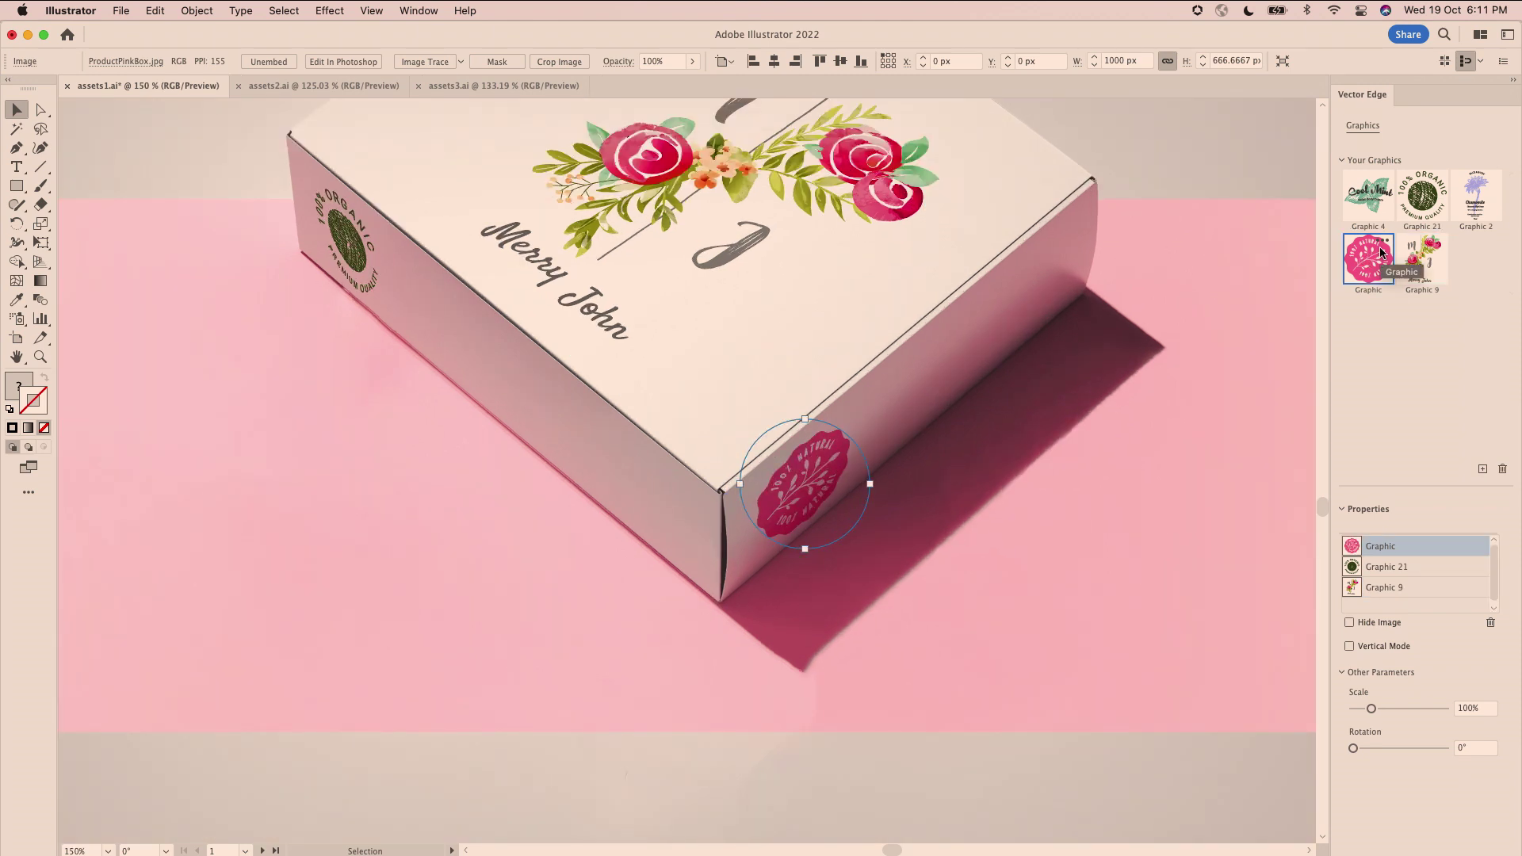
key("space")
left_click_drag(1093, 467, 948, 482)
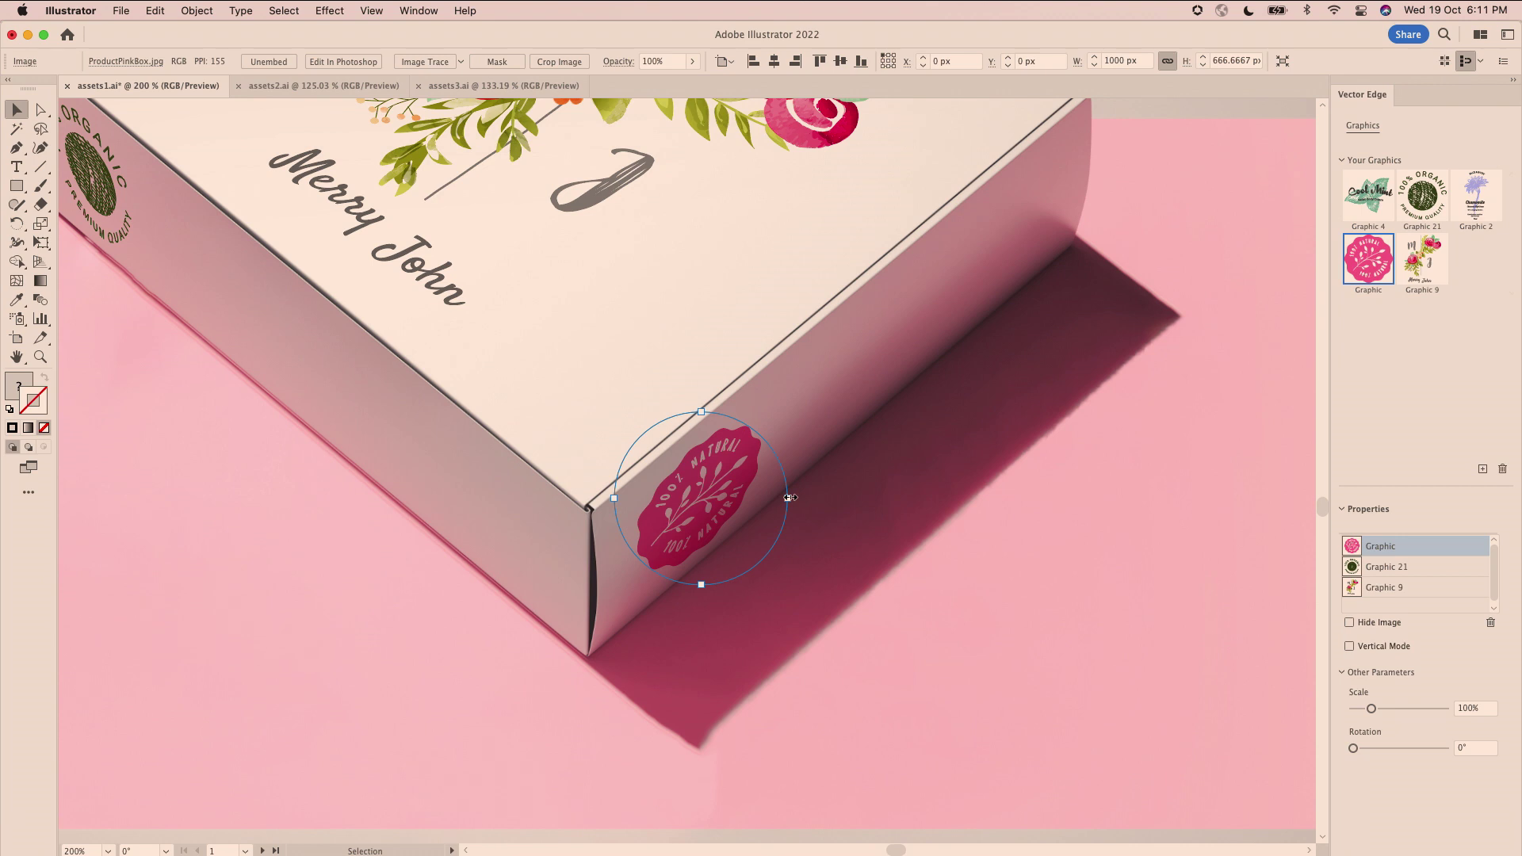
left_click_drag(787, 497, 834, 393)
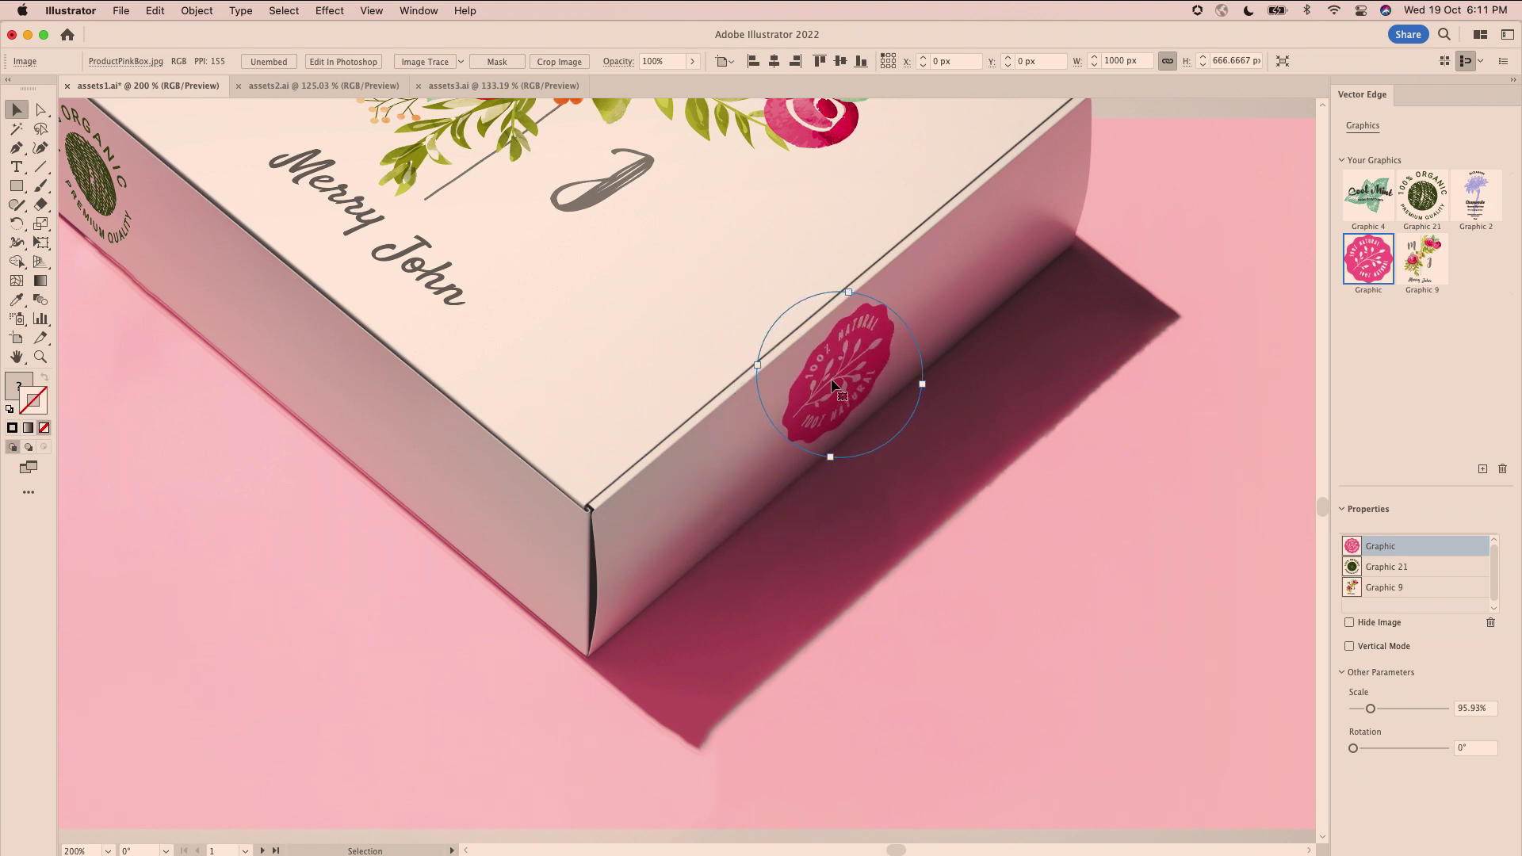
left_click_drag(832, 380, 807, 330)
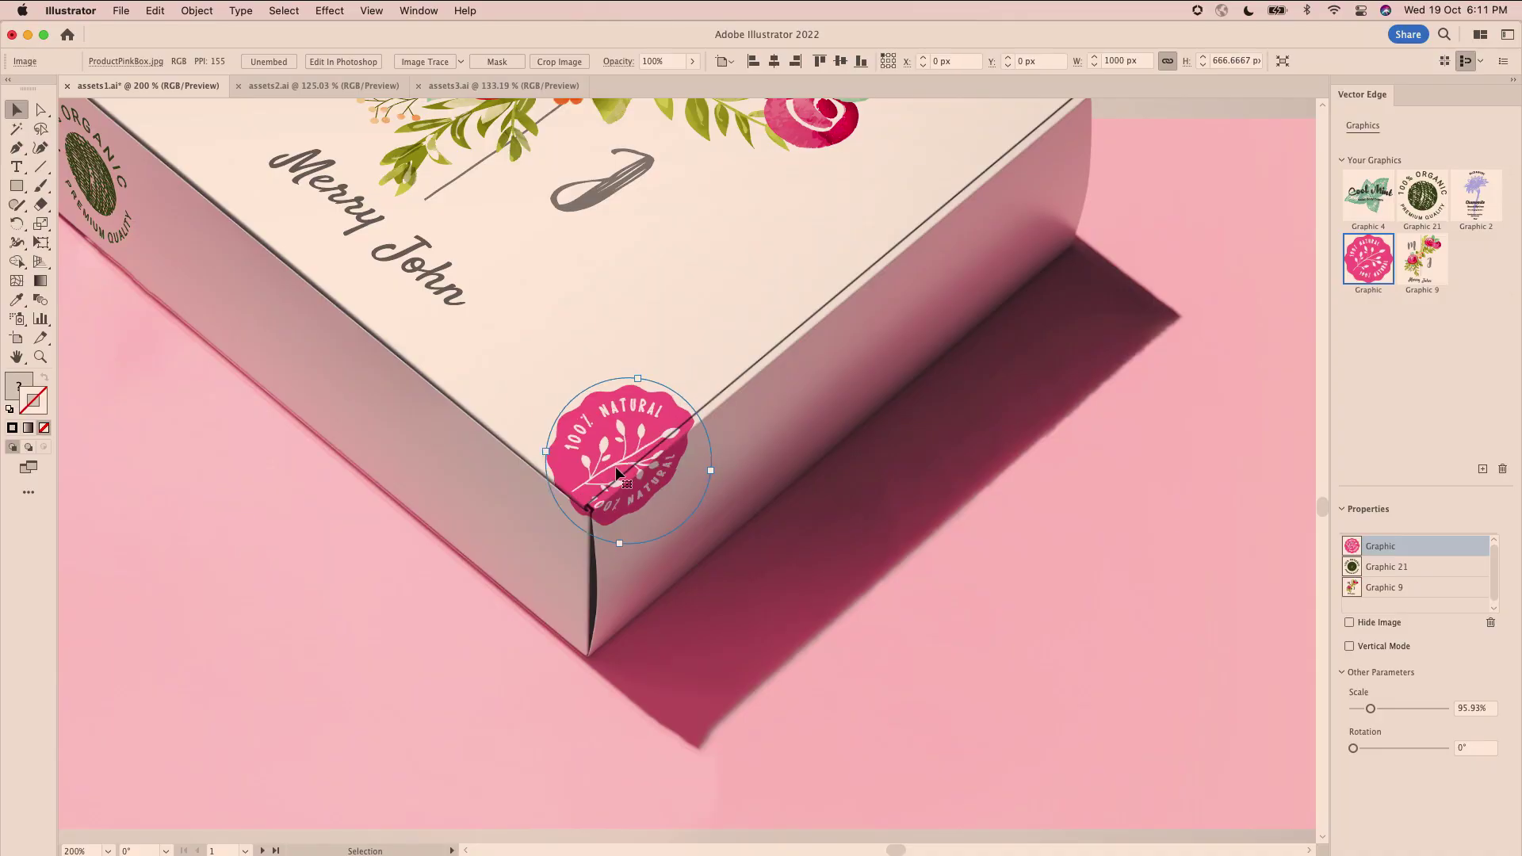
Drag the pink seal across the box corner onto the right face, then switch to assets2.ai
left_click_drag(616, 473, 596, 500)
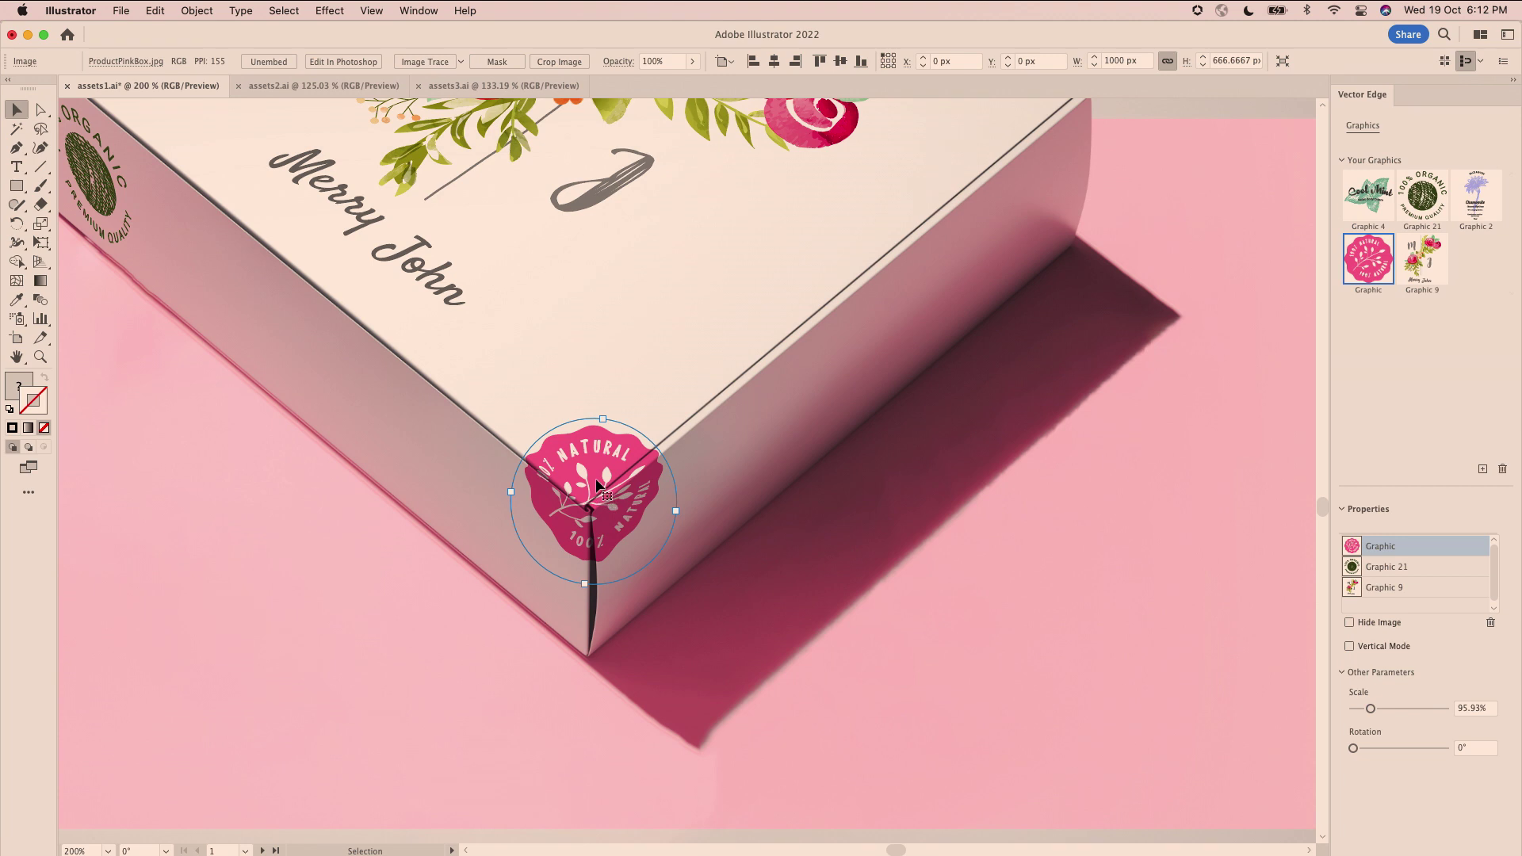
left_click_drag(597, 482, 705, 421)
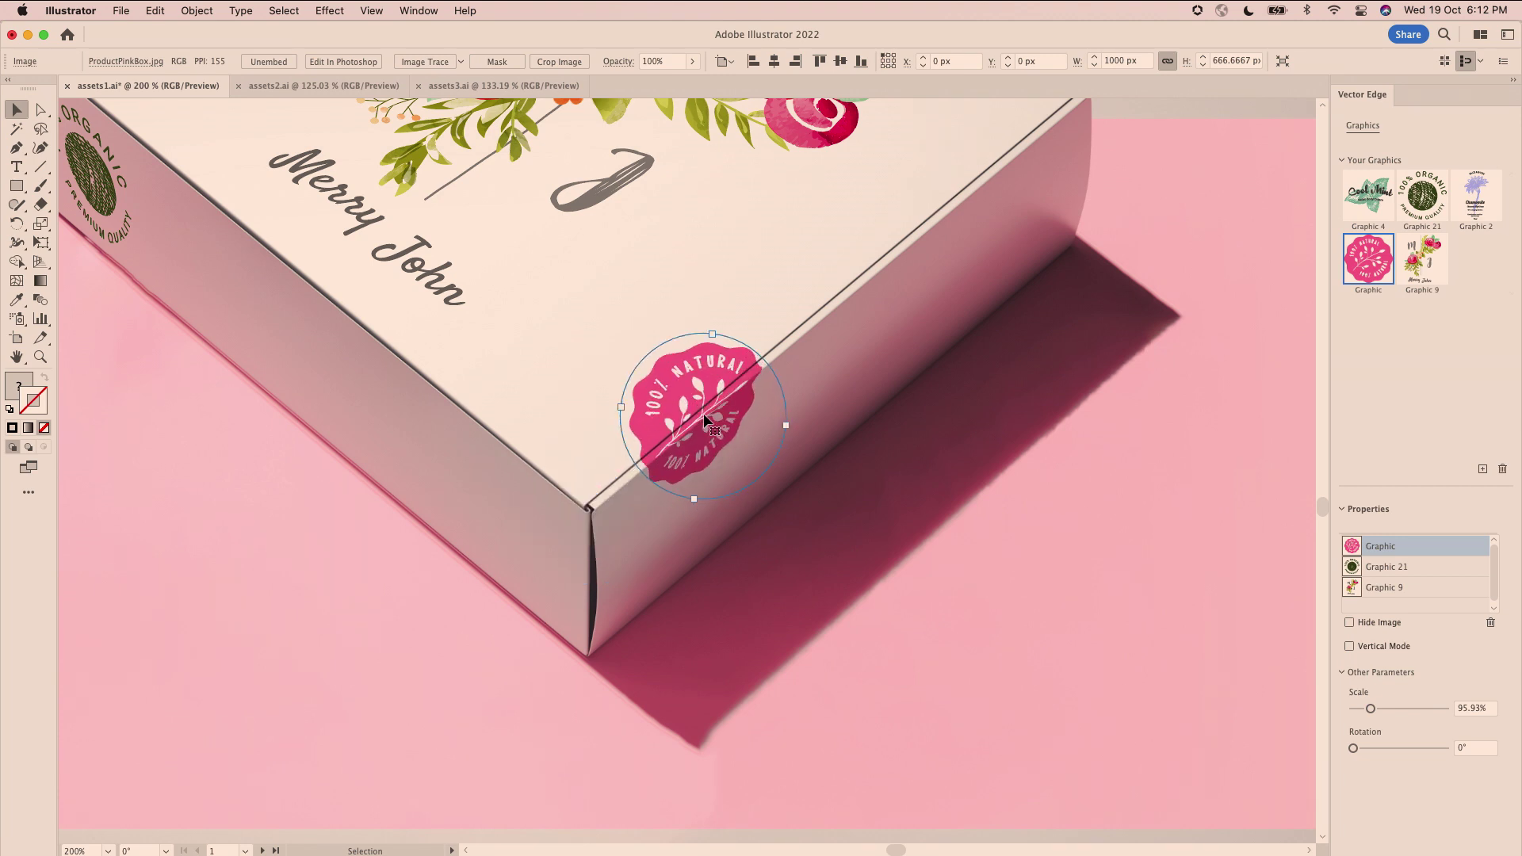
key("super+0")
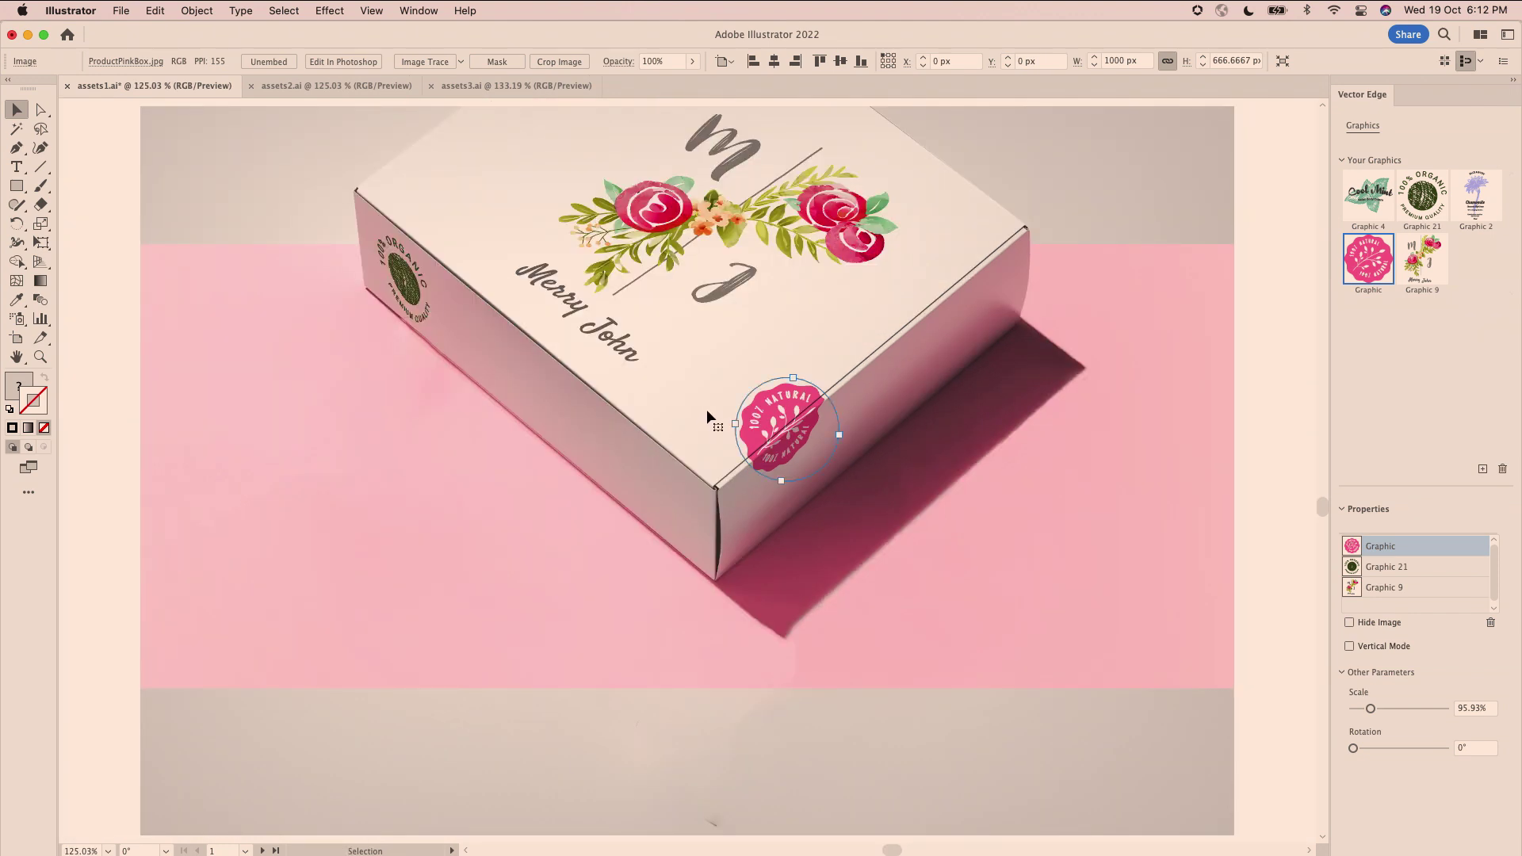
left_click(302, 86)
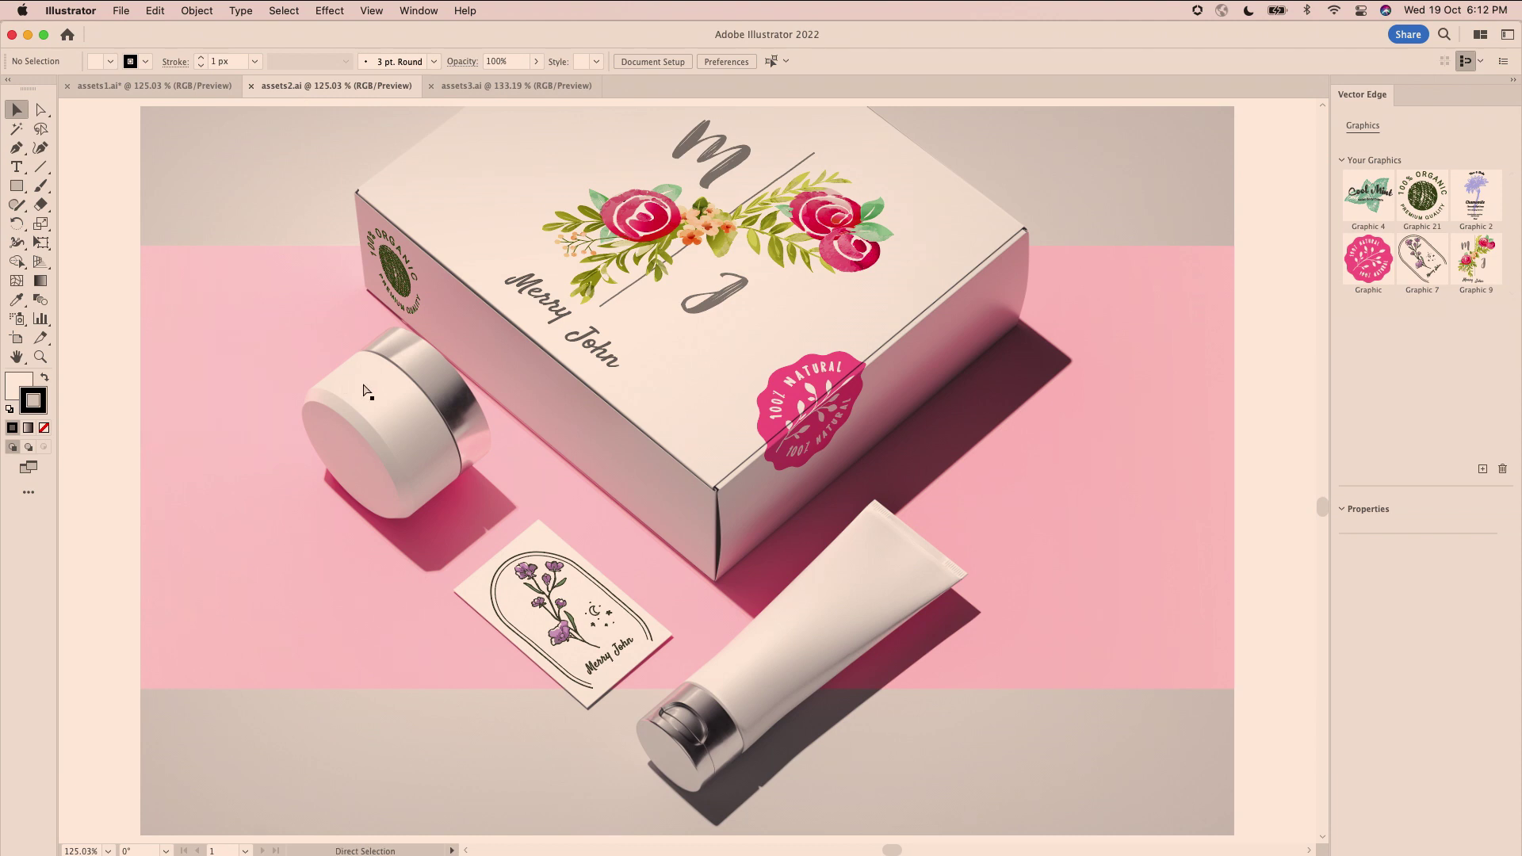
Apply Graphic 4, the Cool Mint logo, and drag its warp onto the jar
key("super+equal")
key("super+equal")
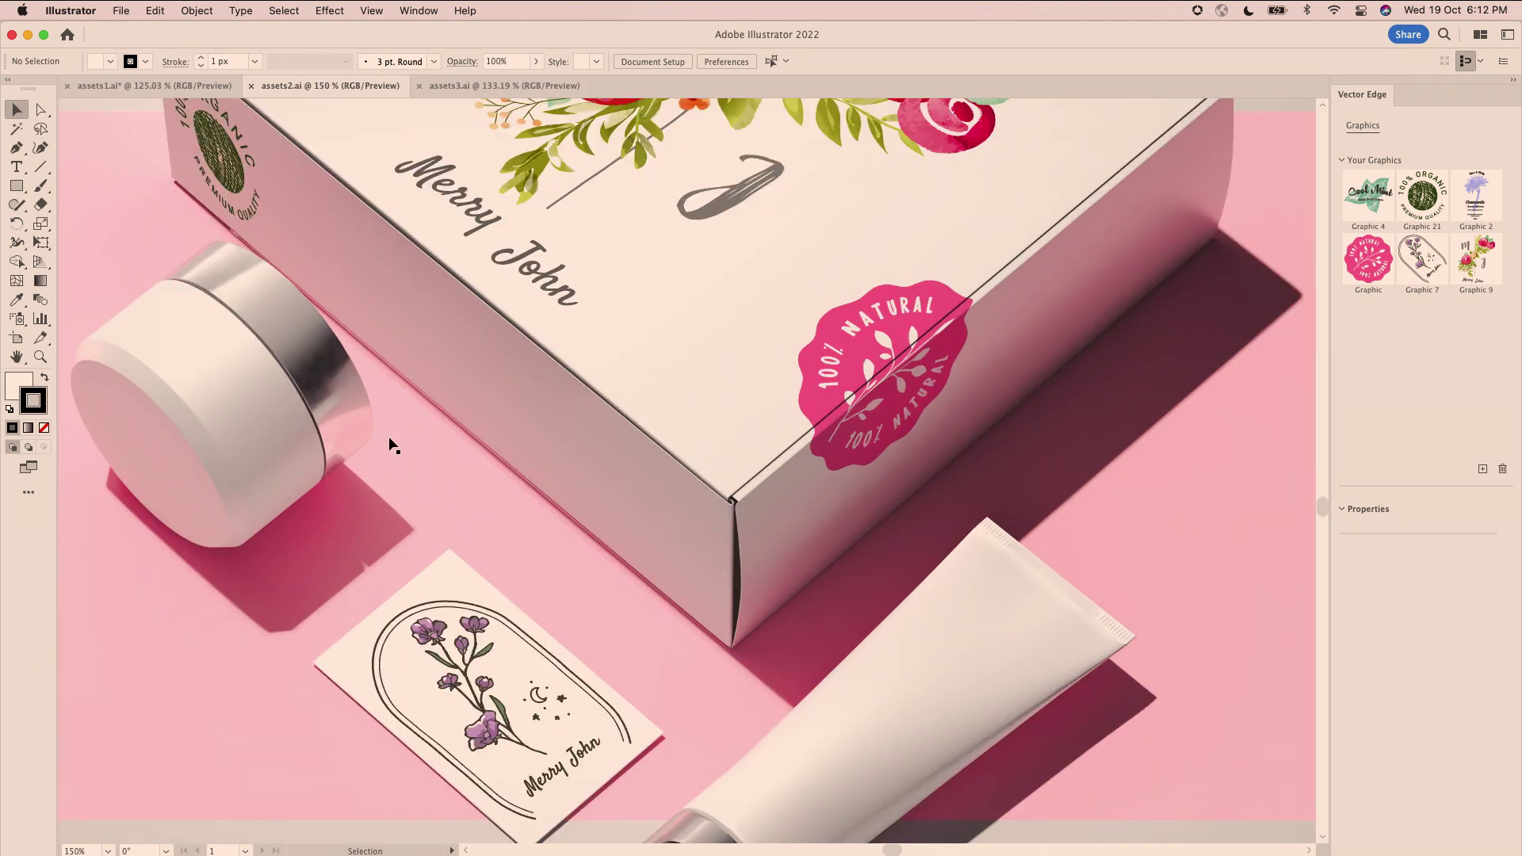
left_click_drag(214, 390, 316, 431)
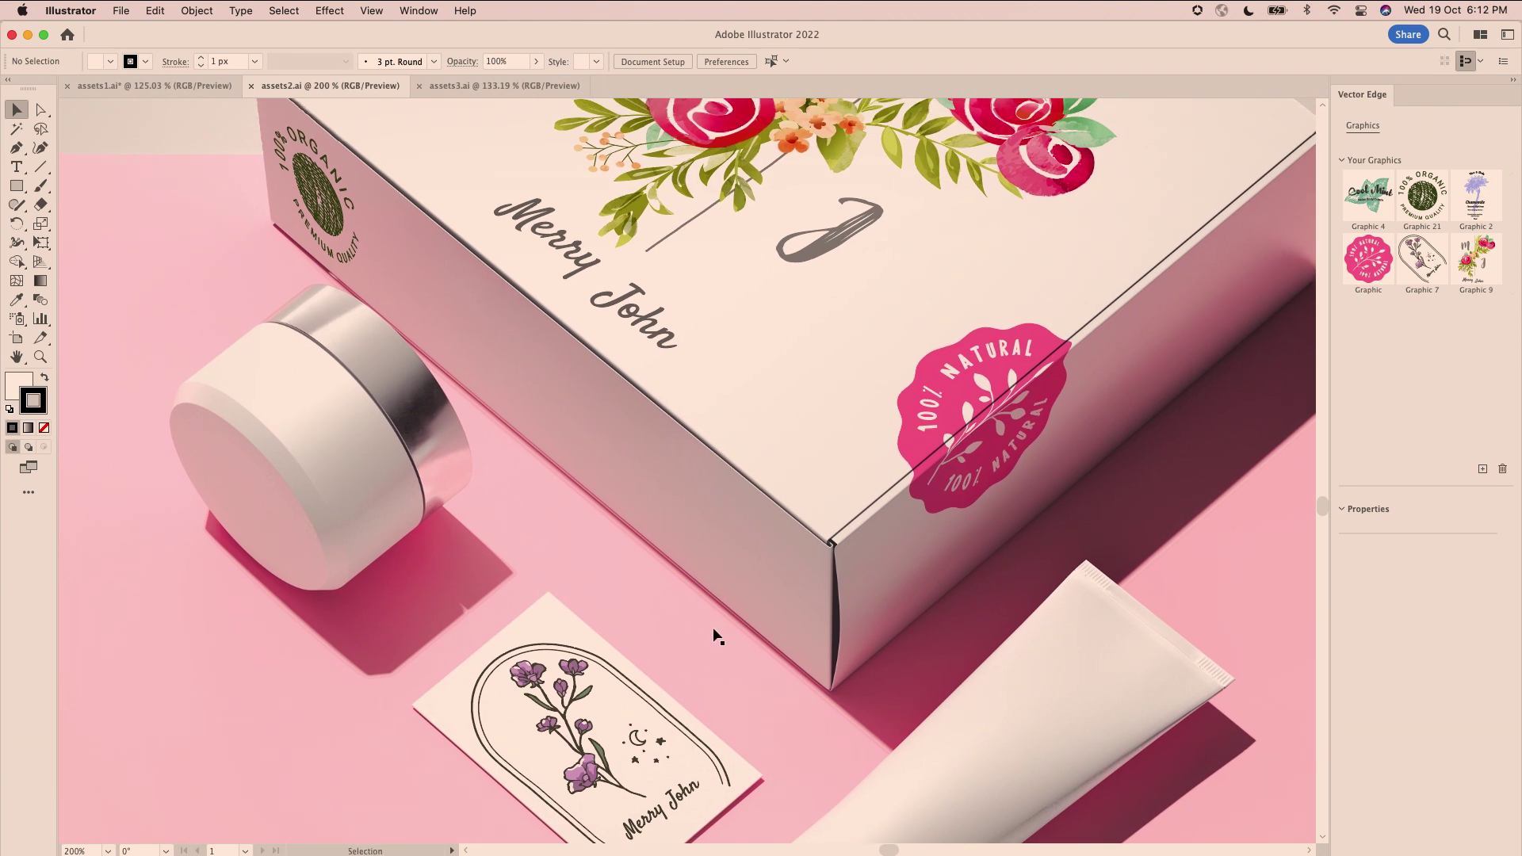
left_click(1476, 258)
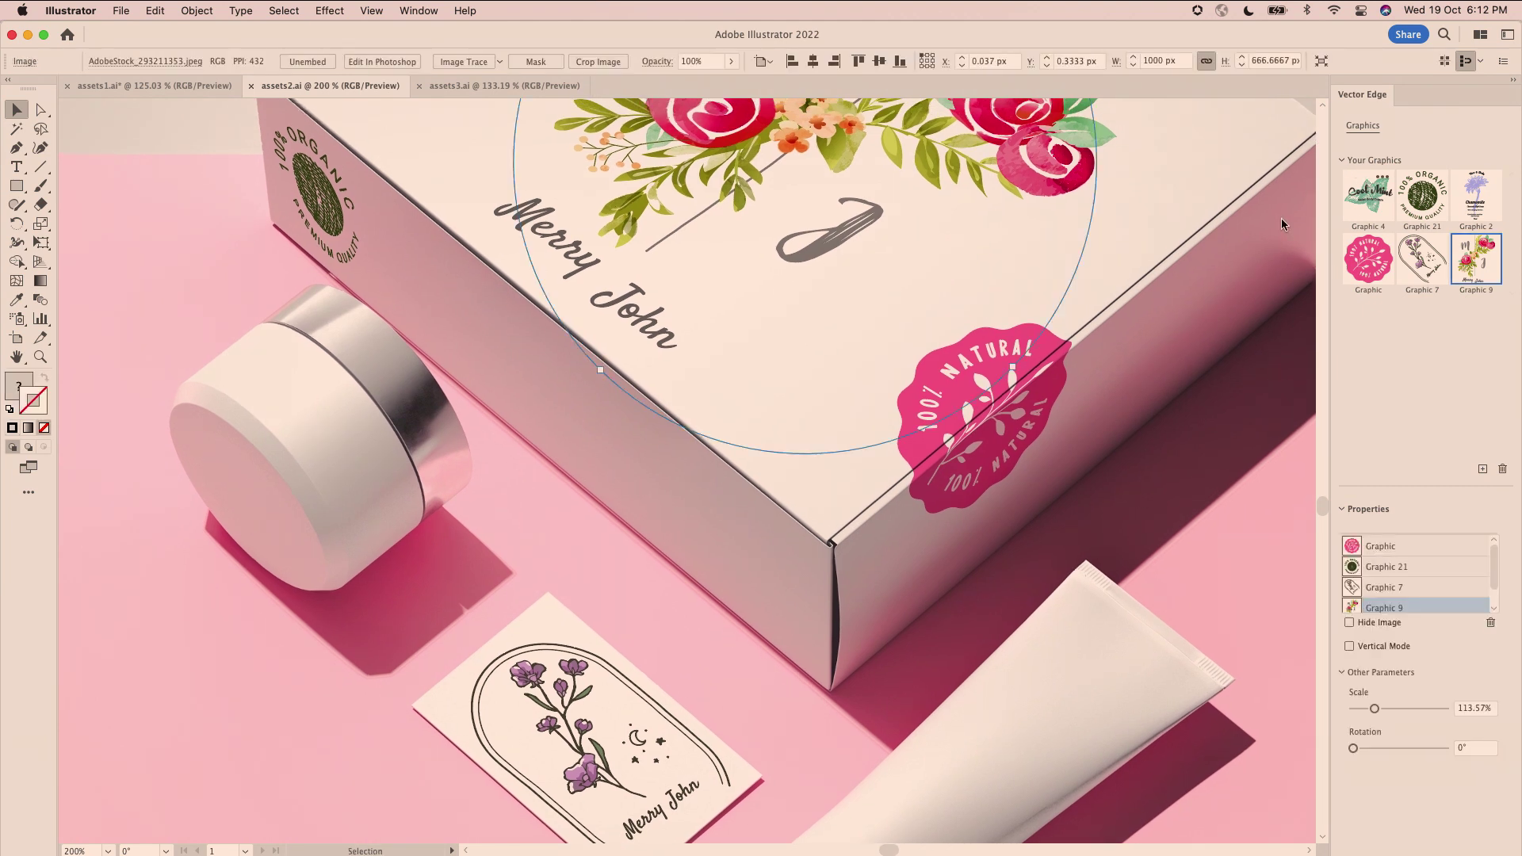
left_click(836, 461)
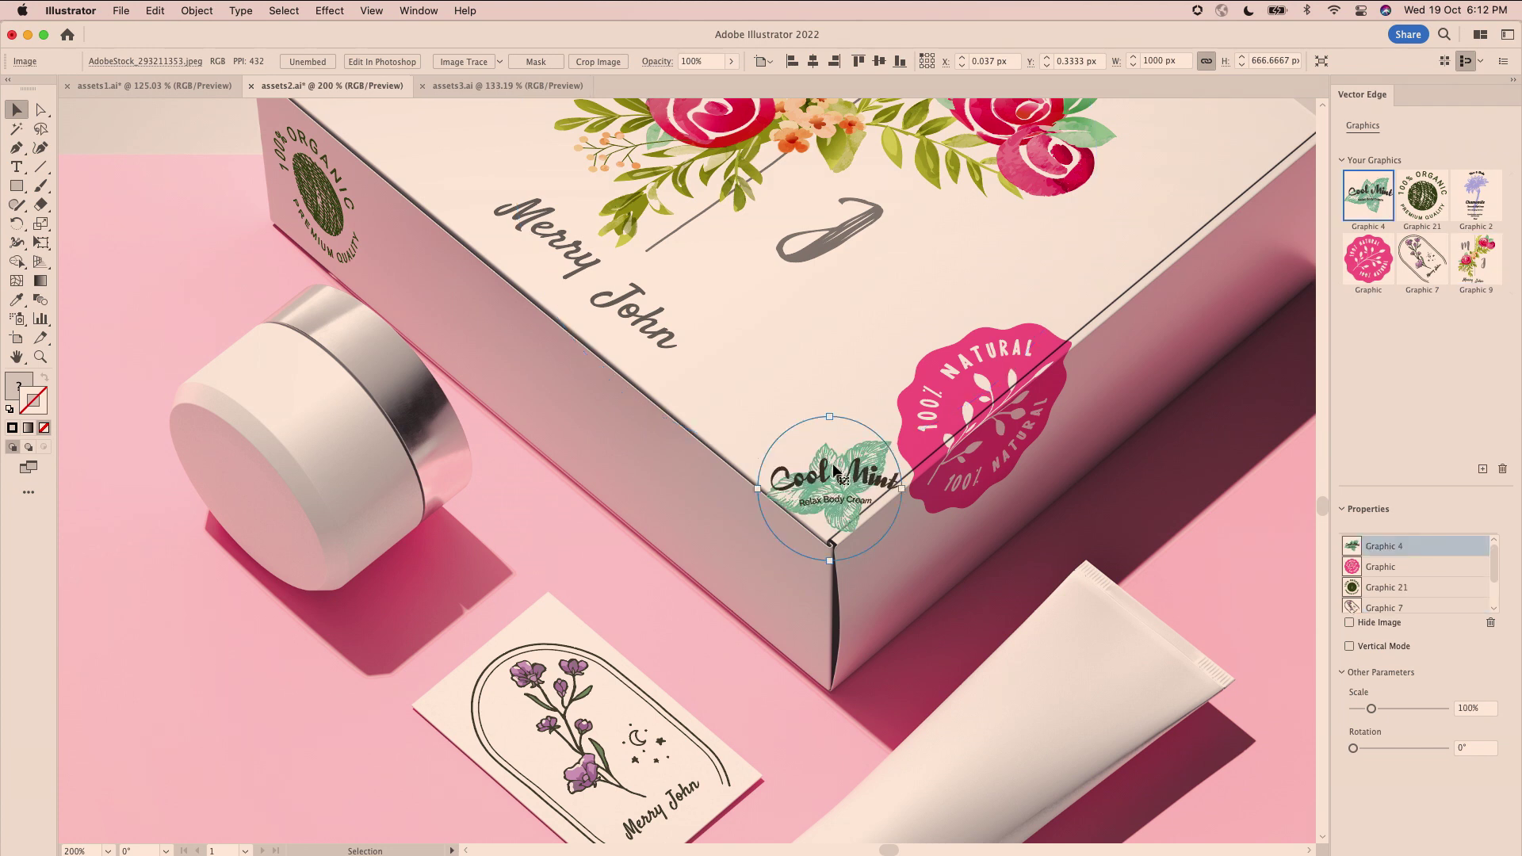
left_click_drag(577, 471, 333, 418)
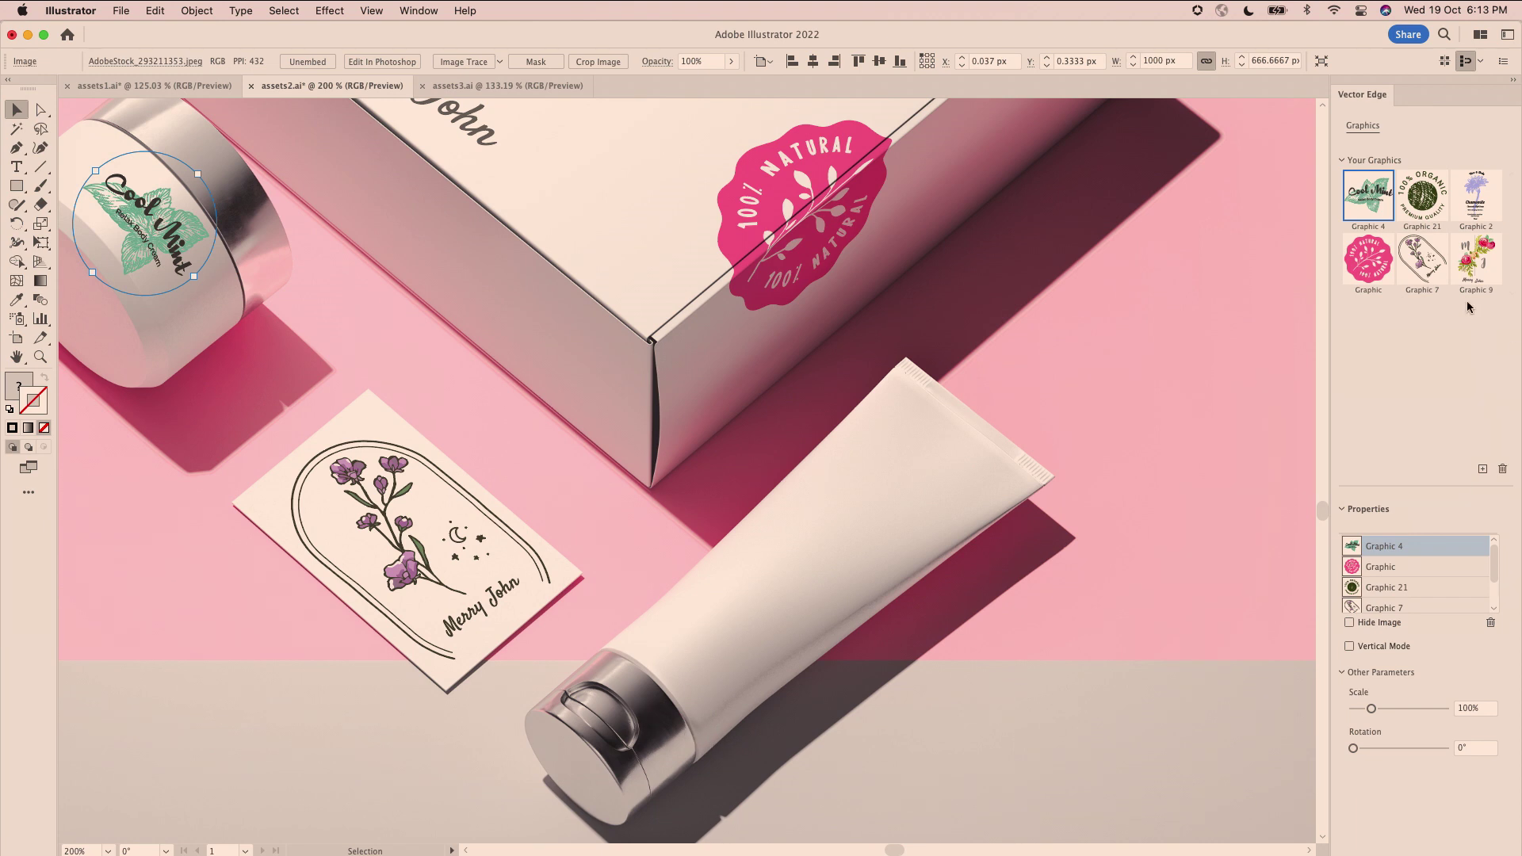
Wrap the Chamomile label onto the tube, rotated to its angle, nudged up and resized to fit
left_click_drag(1466, 200, 837, 557)
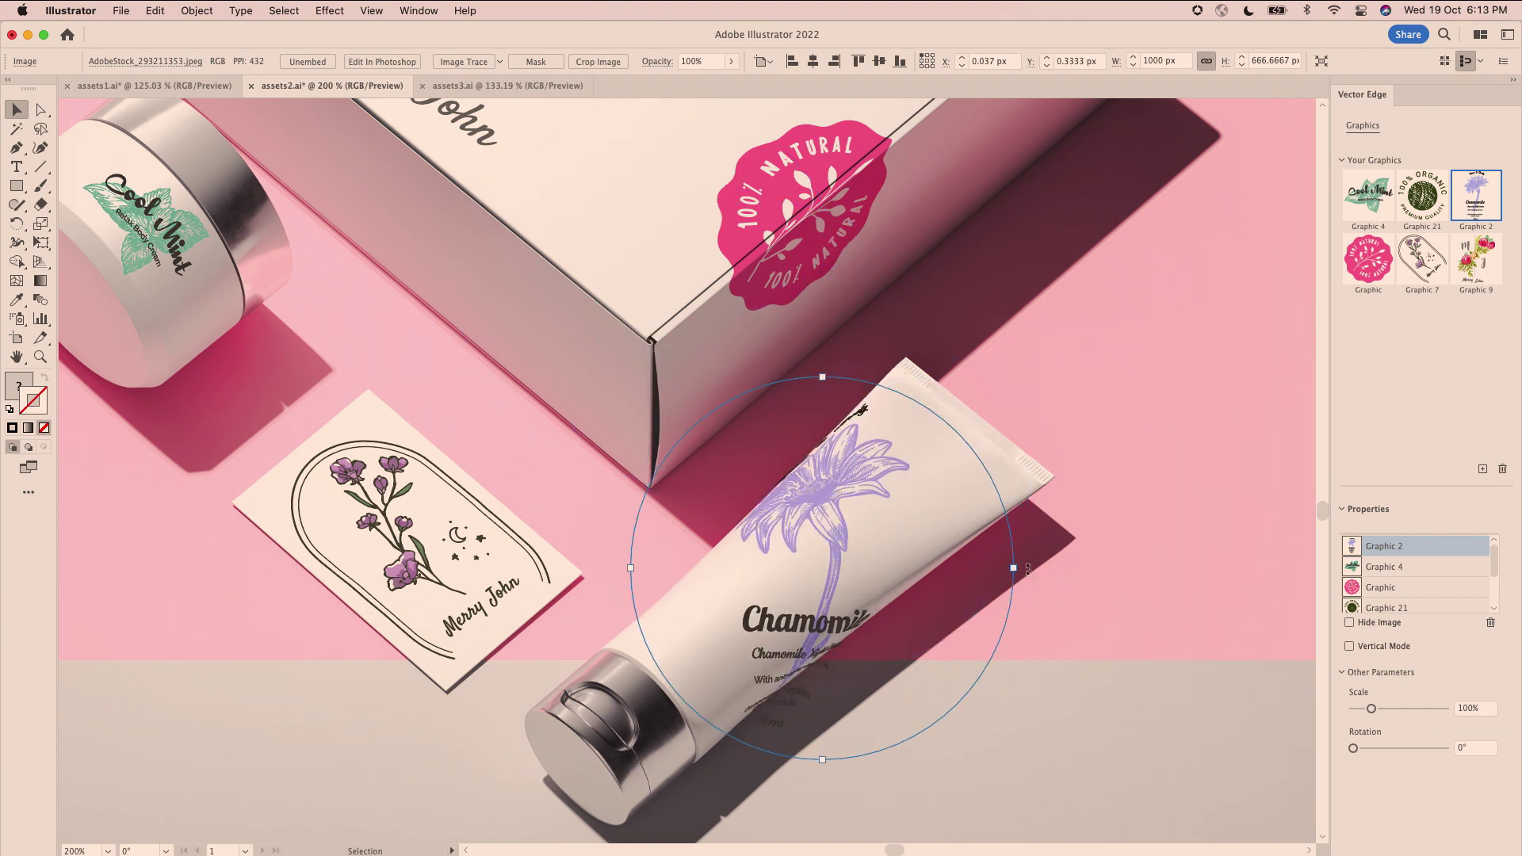
left_click_drag(1038, 596, 971, 757)
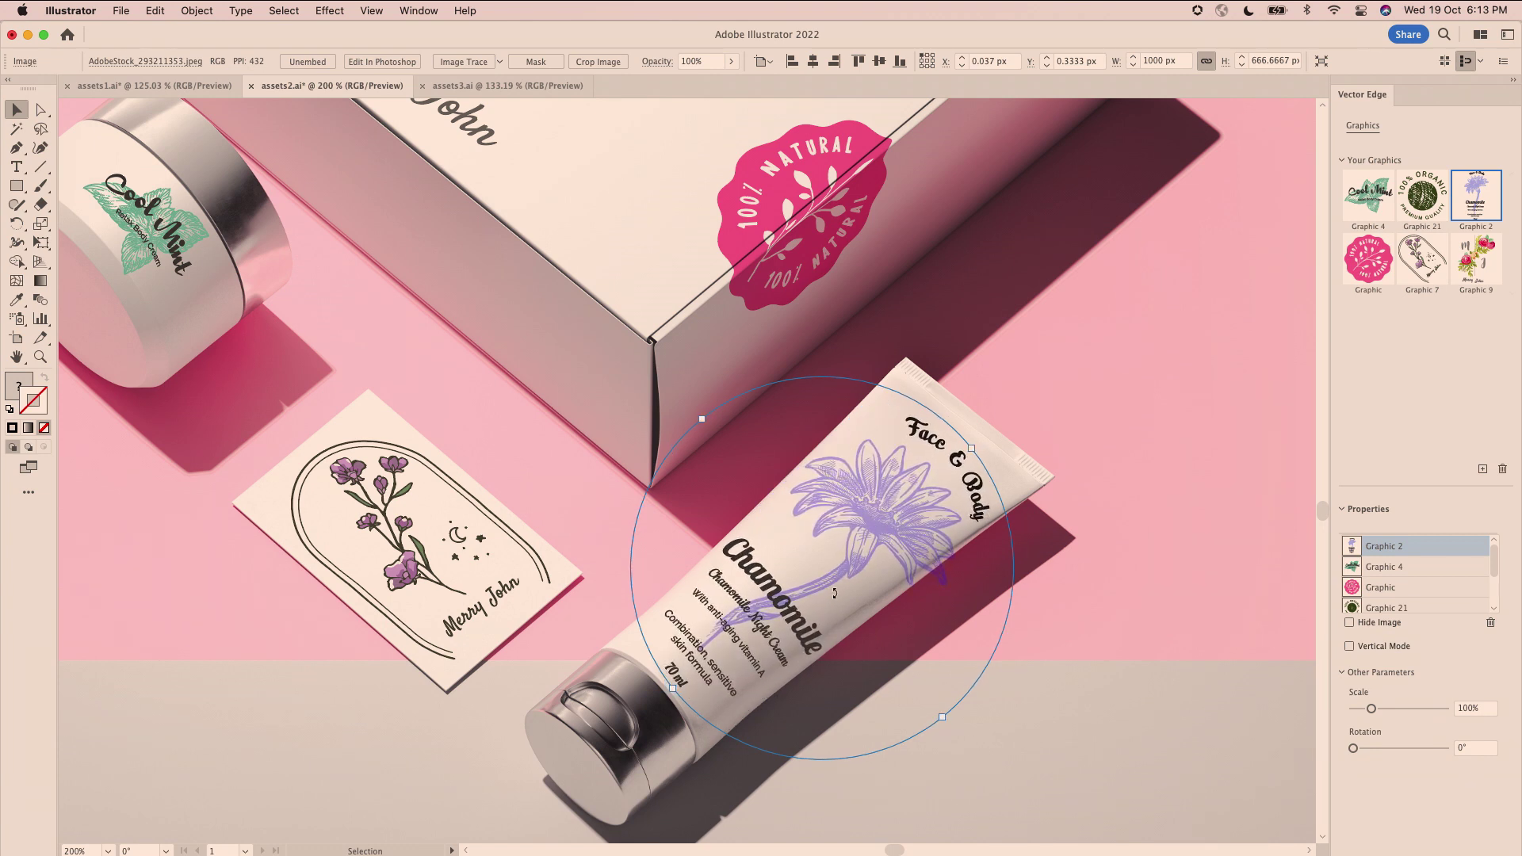
left_click_drag(853, 560, 853, 554)
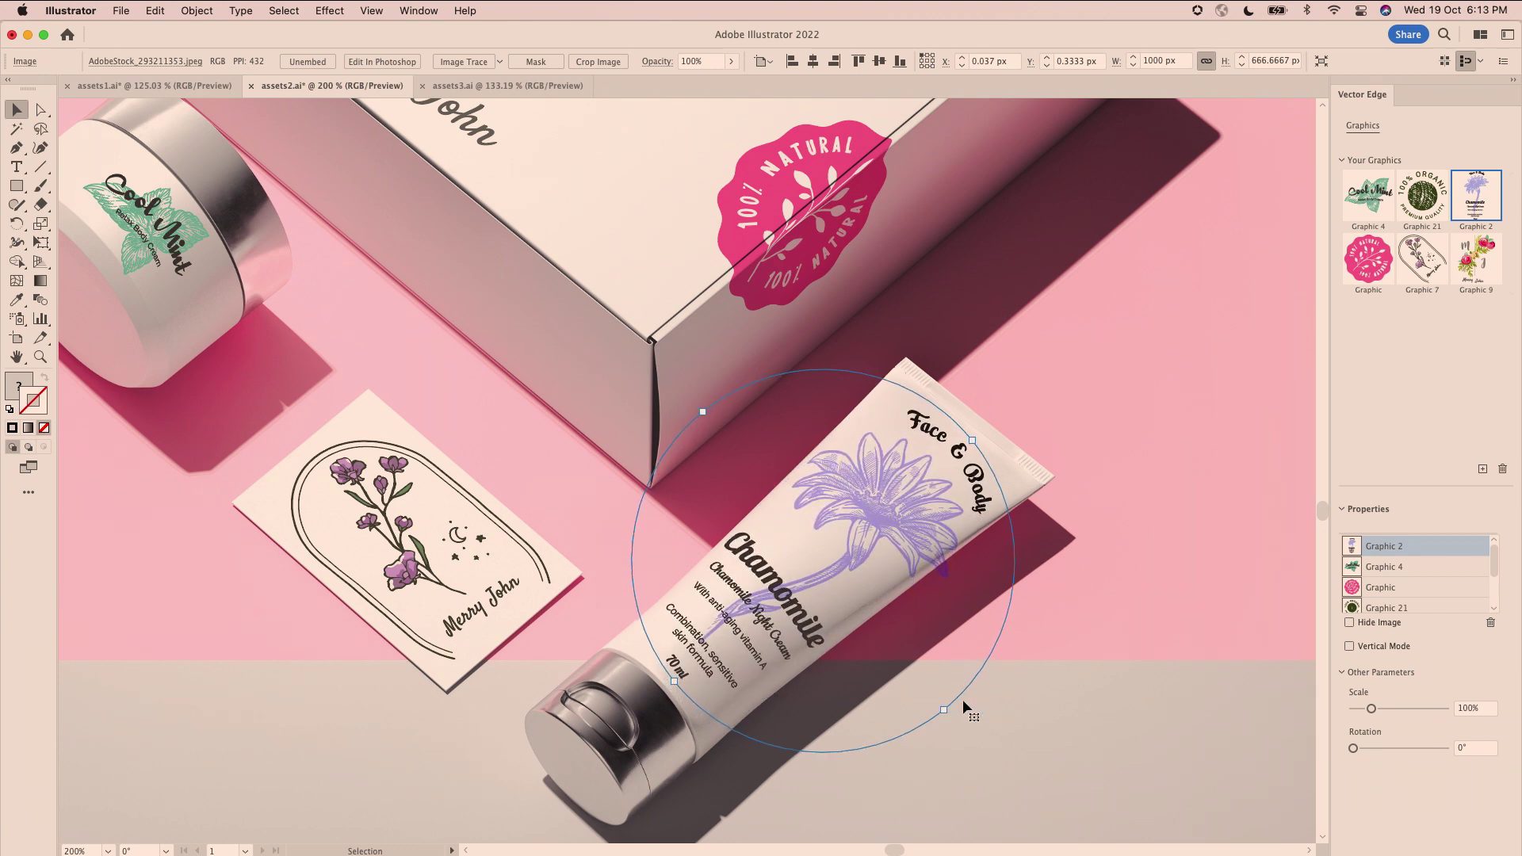
left_click_drag(925, 683, 892, 652)
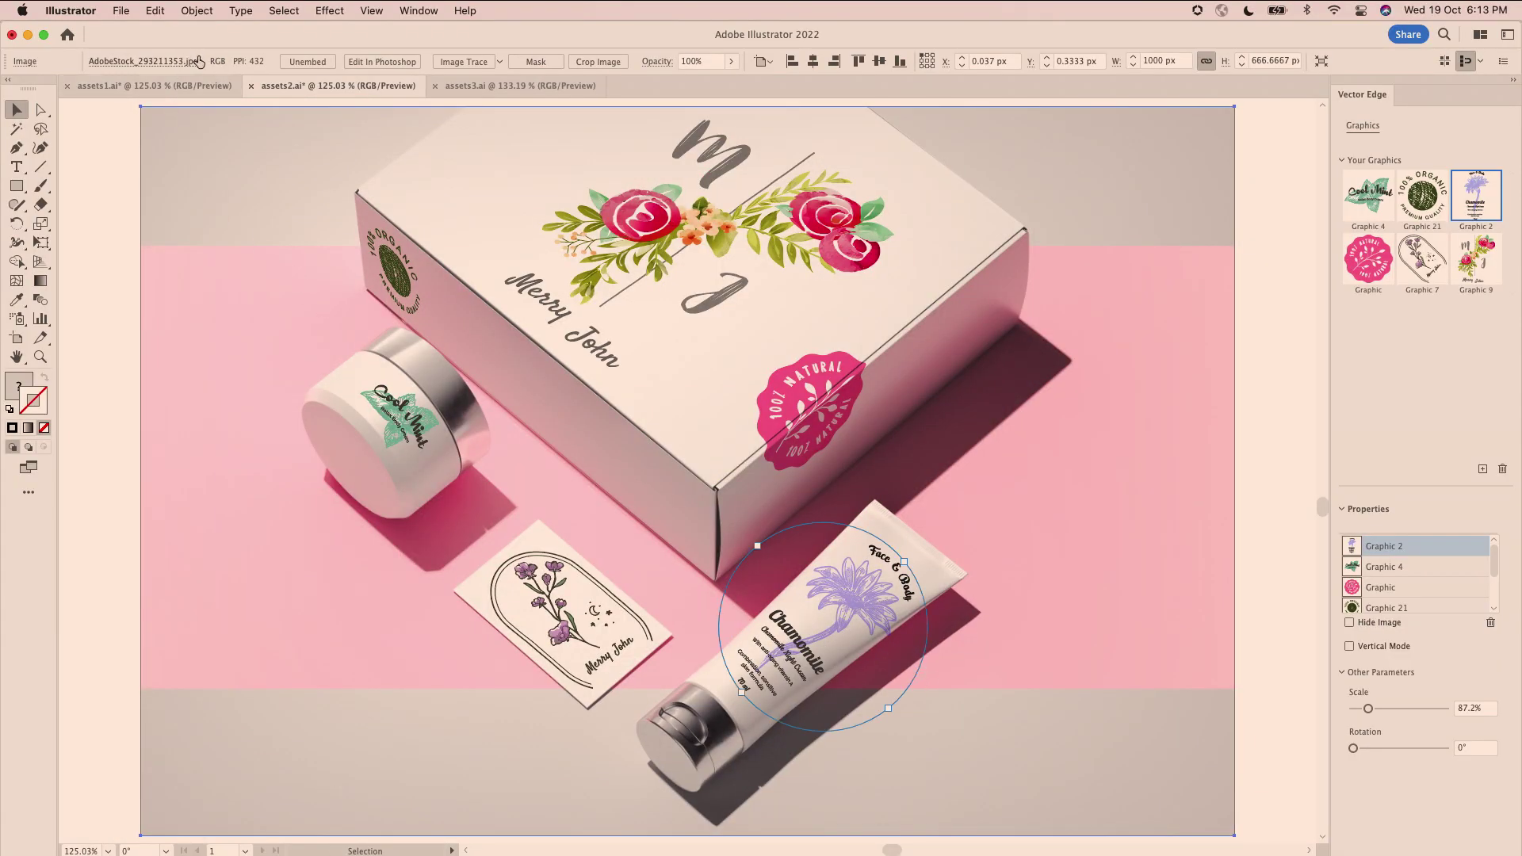
Zoom in to inspect the 100% Natural badge and the Face & Body tube labels
left_click(113, 203)
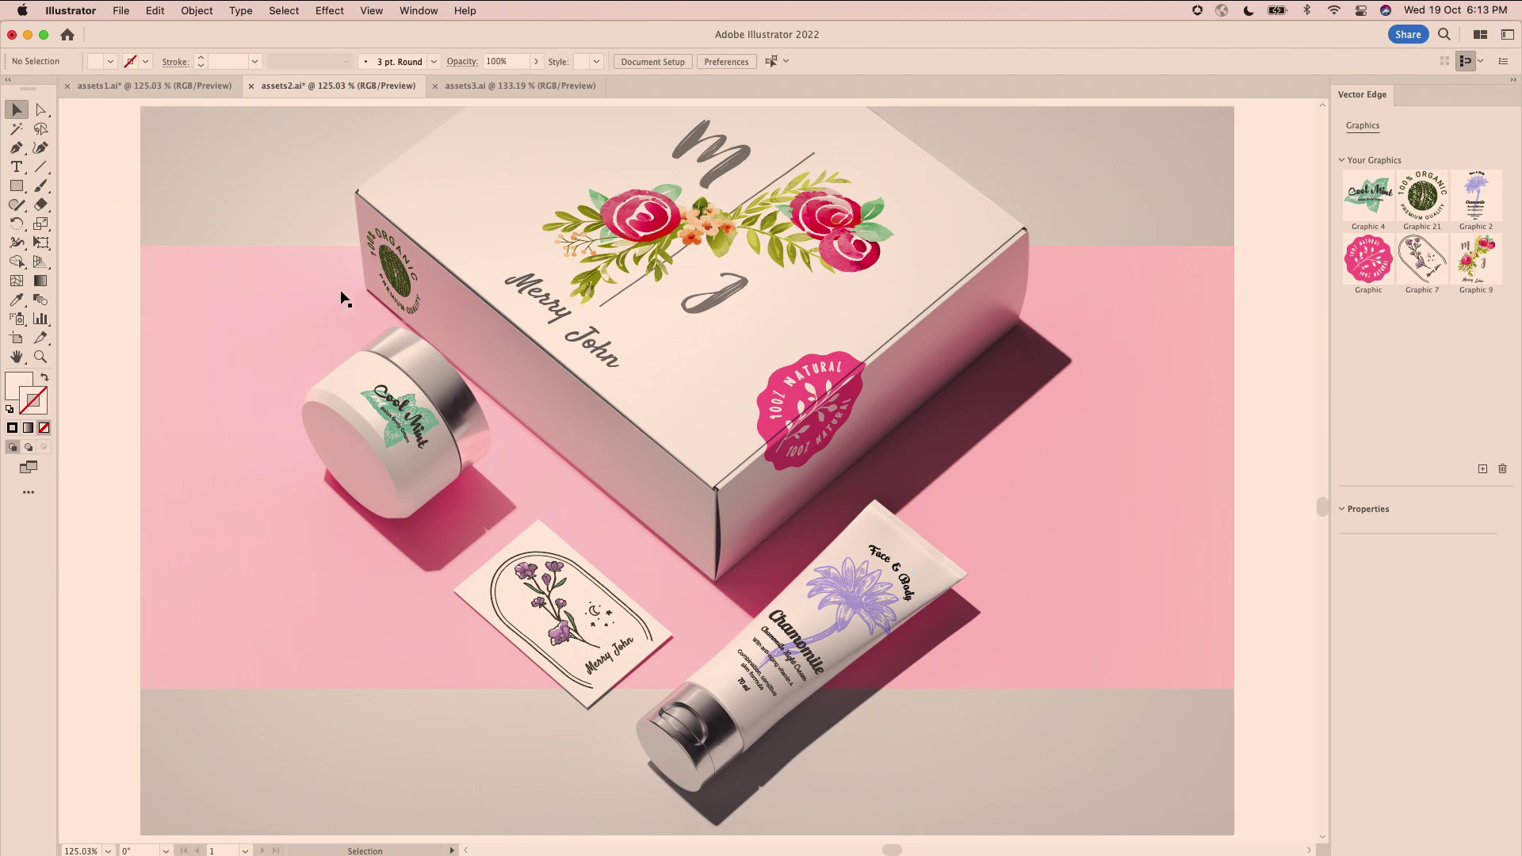
key("z")
left_click_drag(792, 524, 1099, 528)
left_click_drag(1081, 302, 981, 641)
left_click_drag(1023, 721, 957, 377)
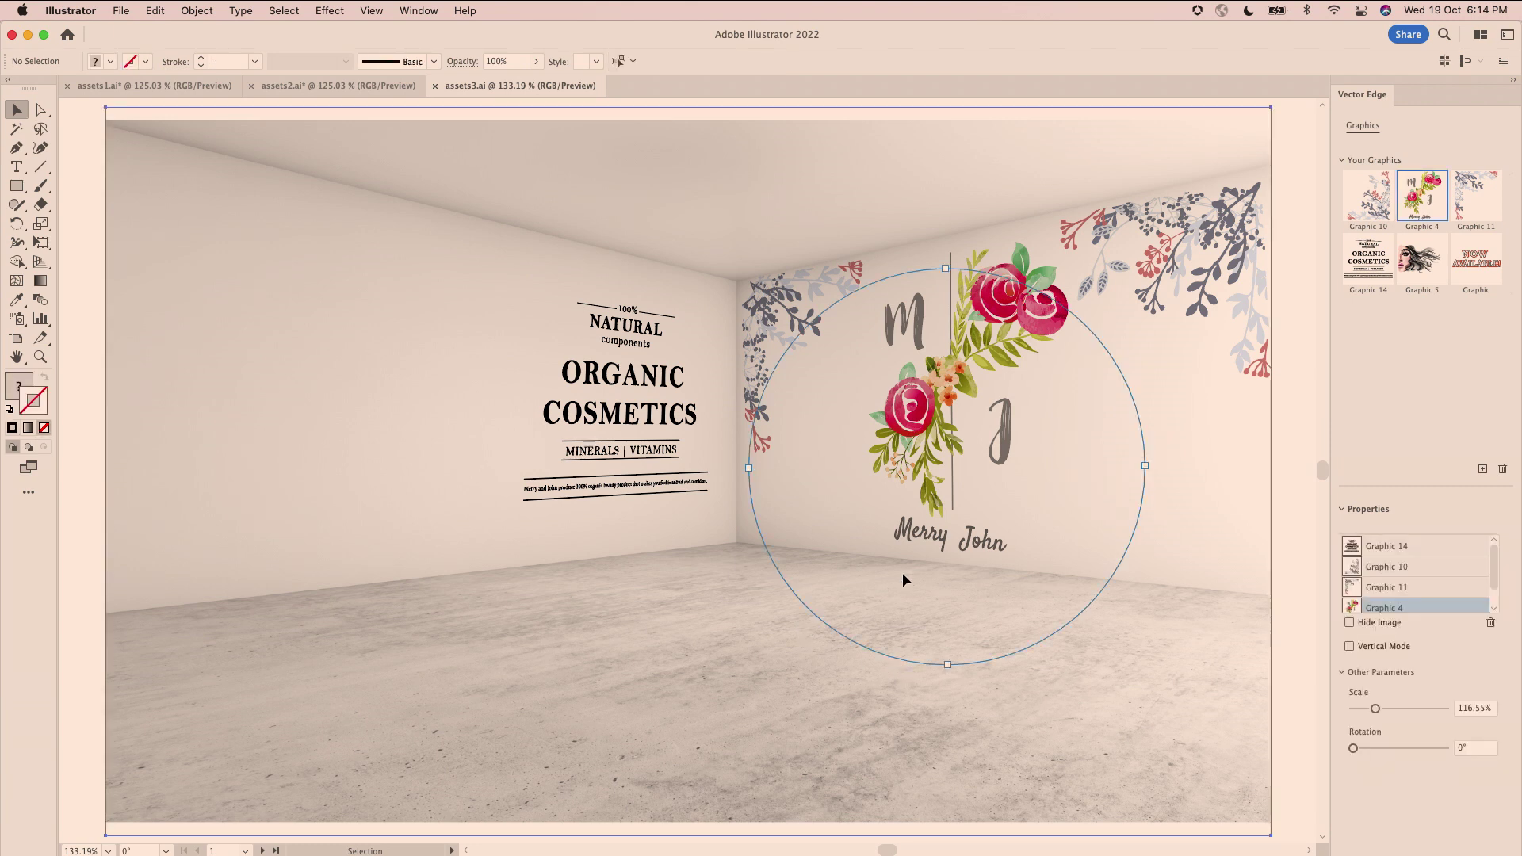
Wrap the woman's-face Graphic 5 onto the room's left wall, then go to the banners artboard
left_click(938, 382)
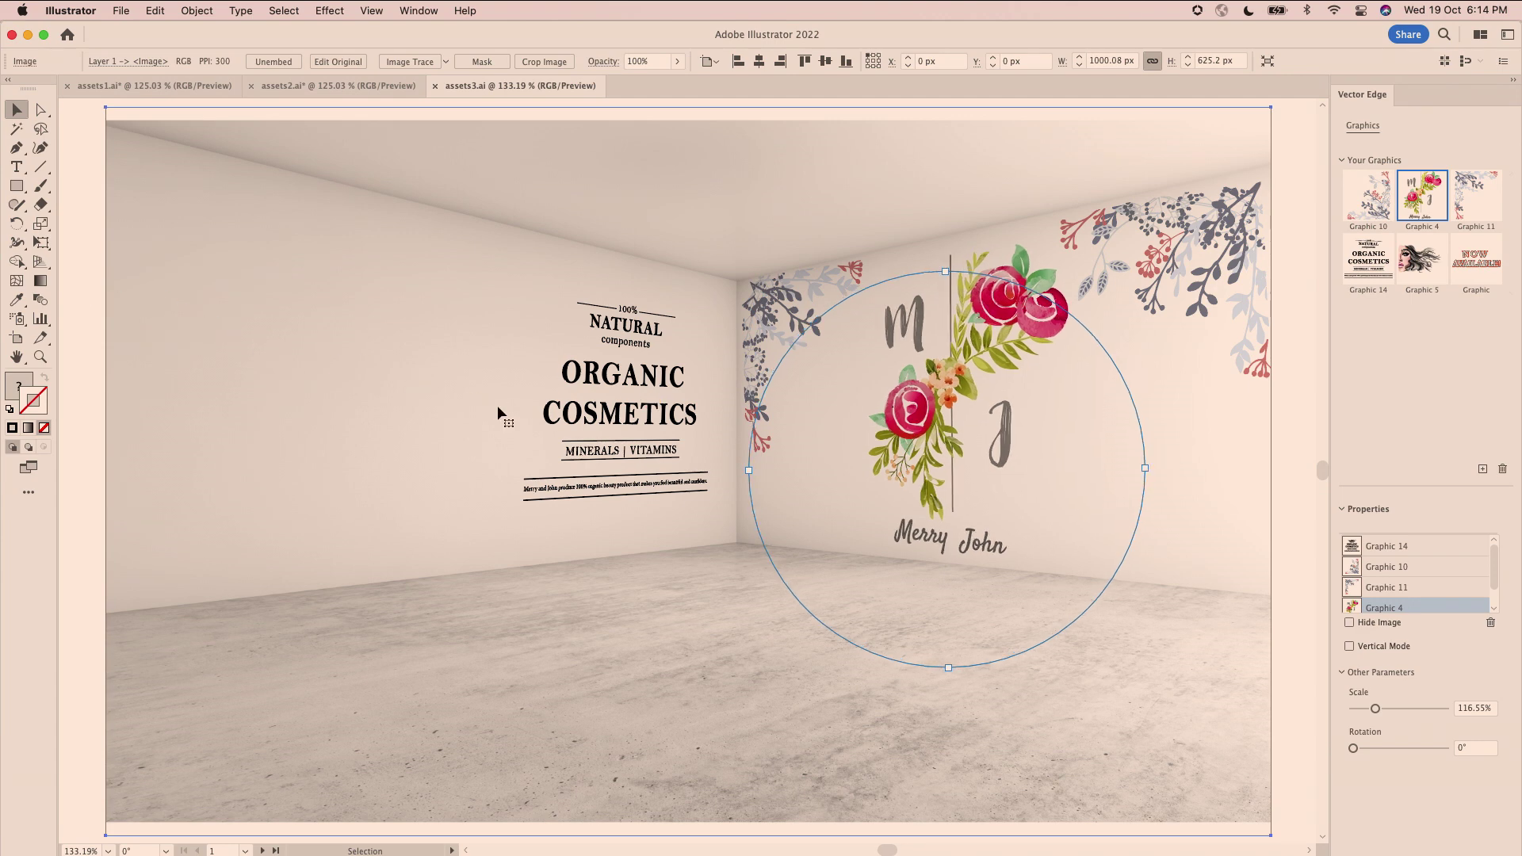
mouse_move(1431, 238)
left_click(1421, 267)
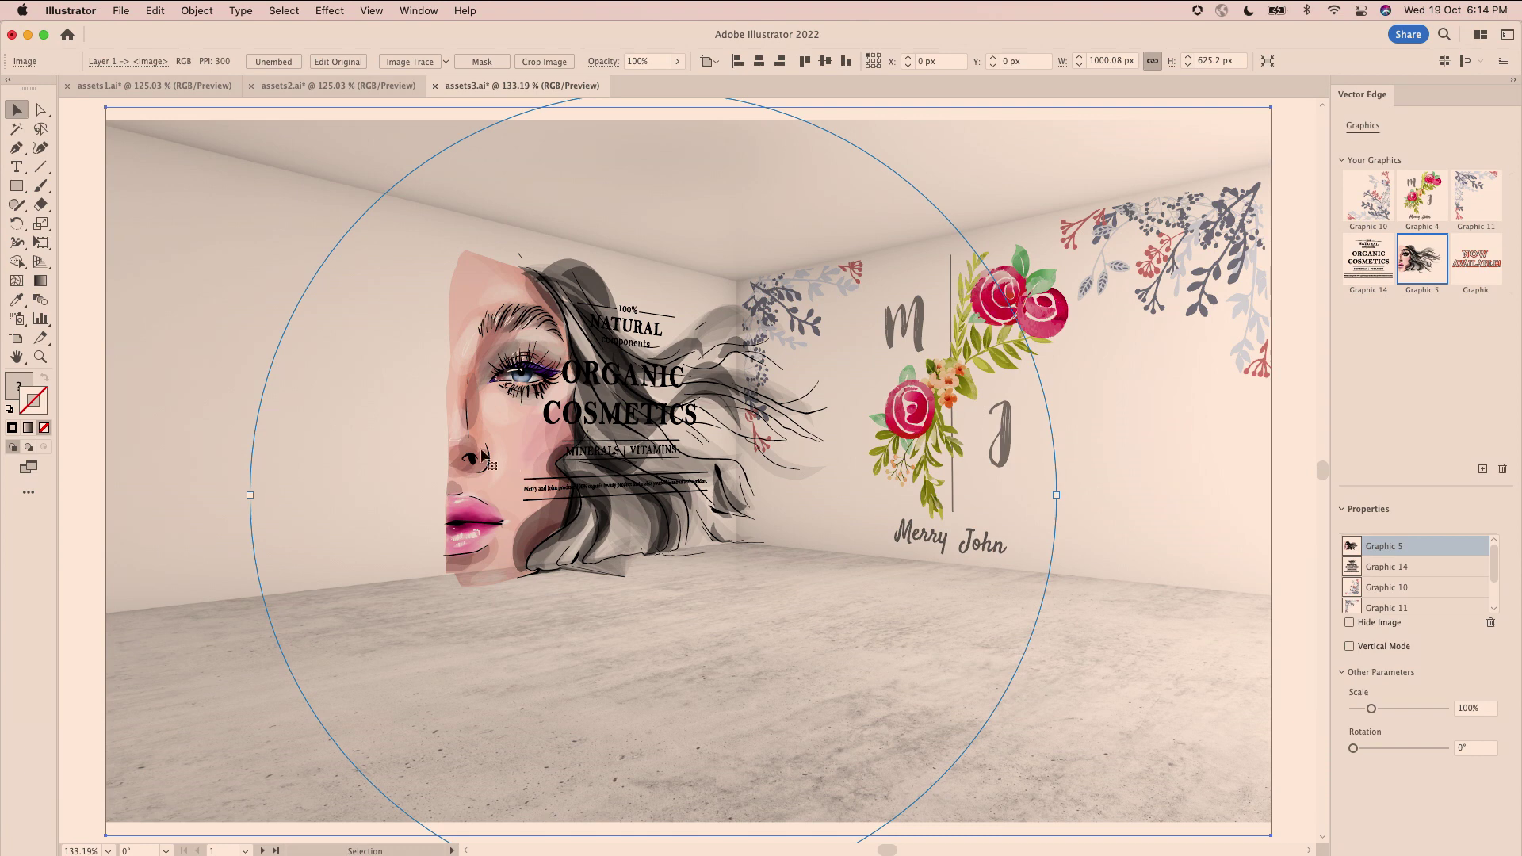
left_click_drag(354, 384, 275, 389)
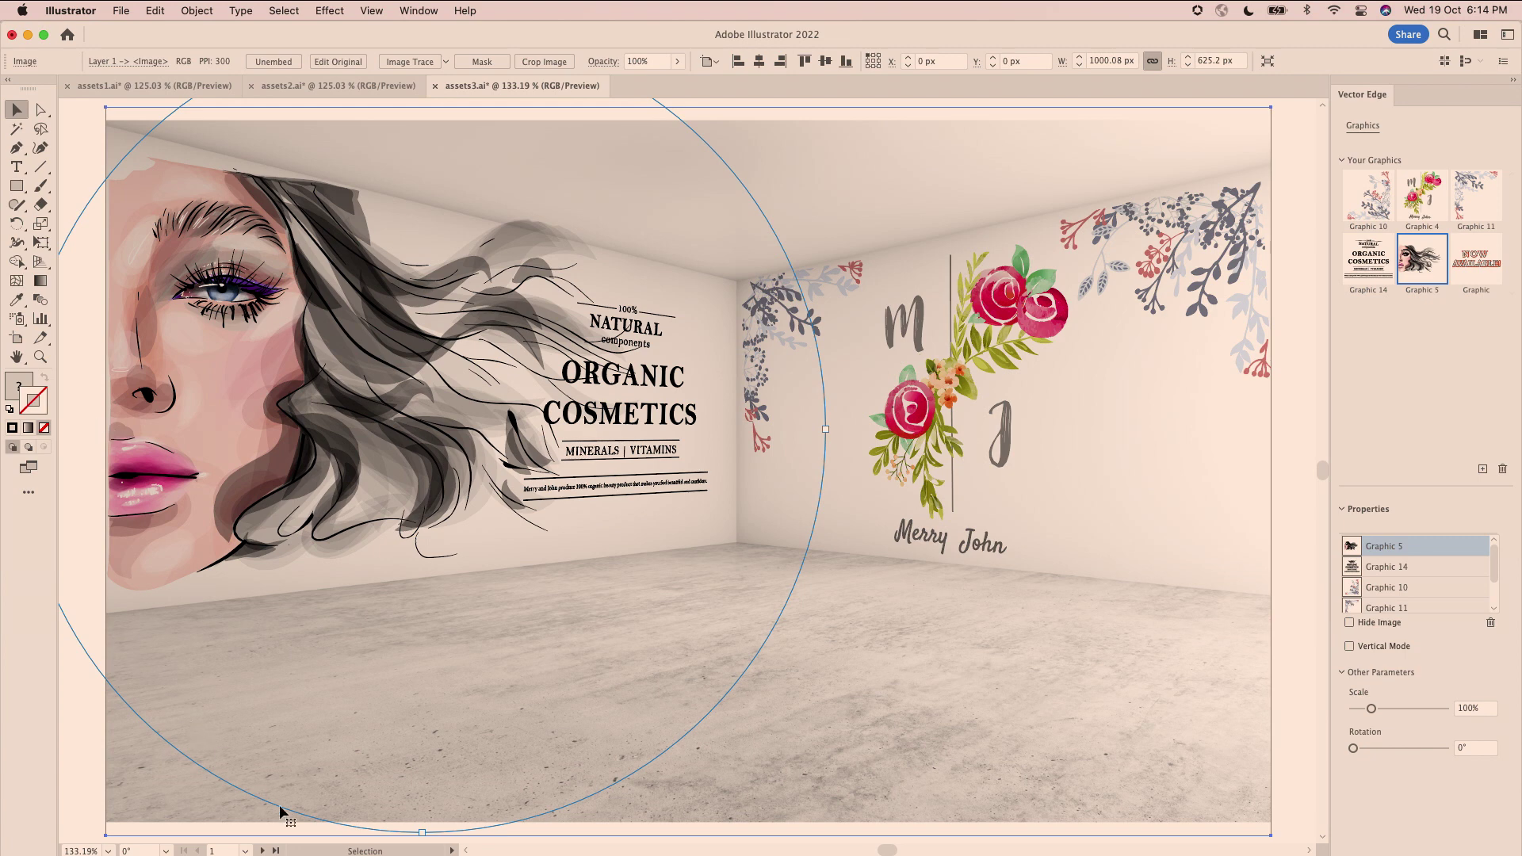
left_click(277, 851)
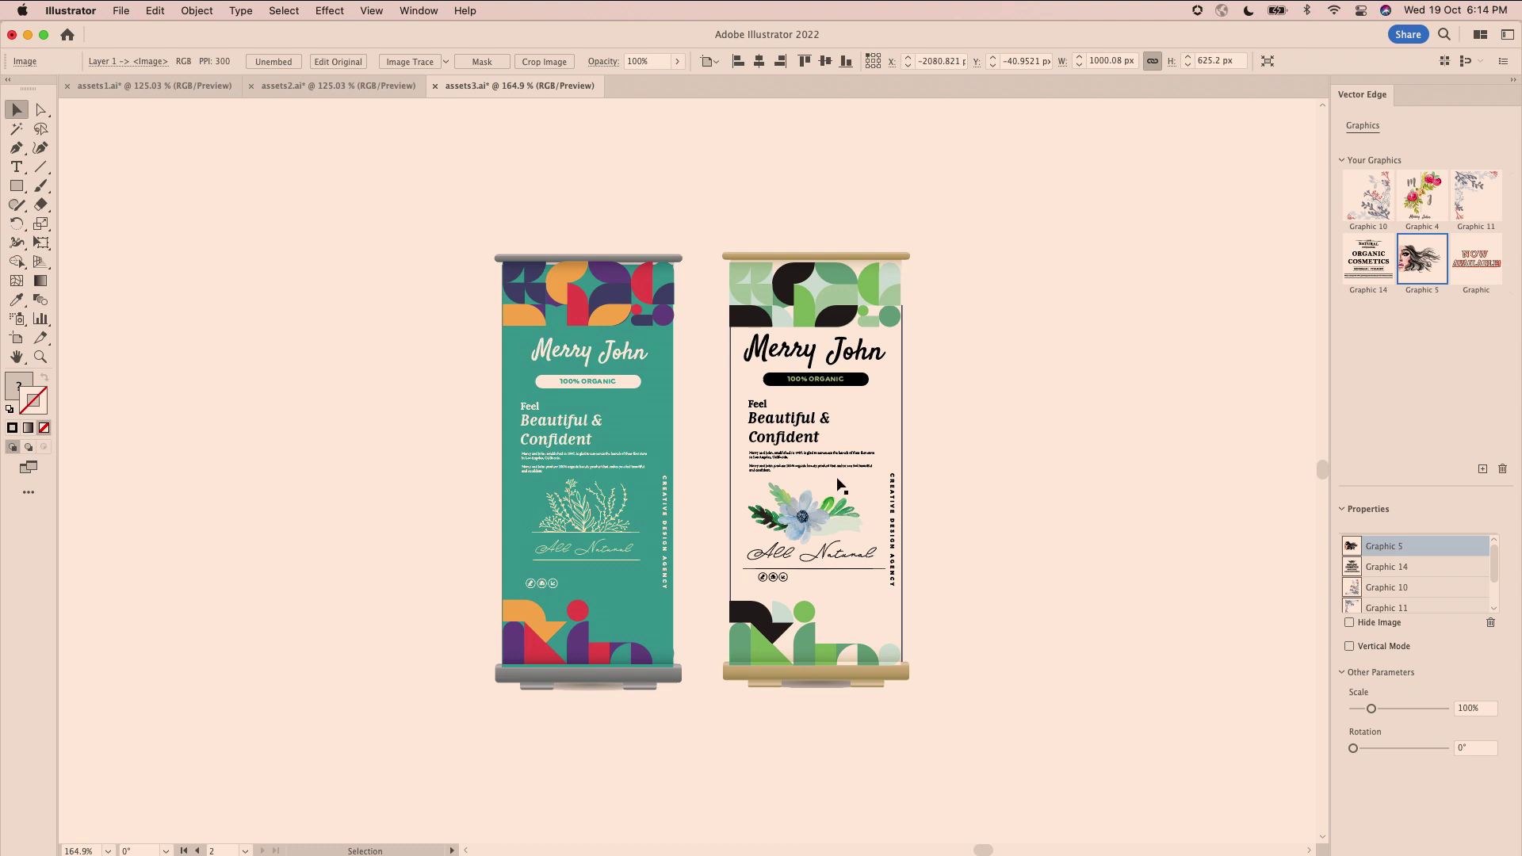
Add the cream and teal banners to the Vector Edge library, then select the room image on artboard 1
left_click_drag(825, 472, 1387, 359)
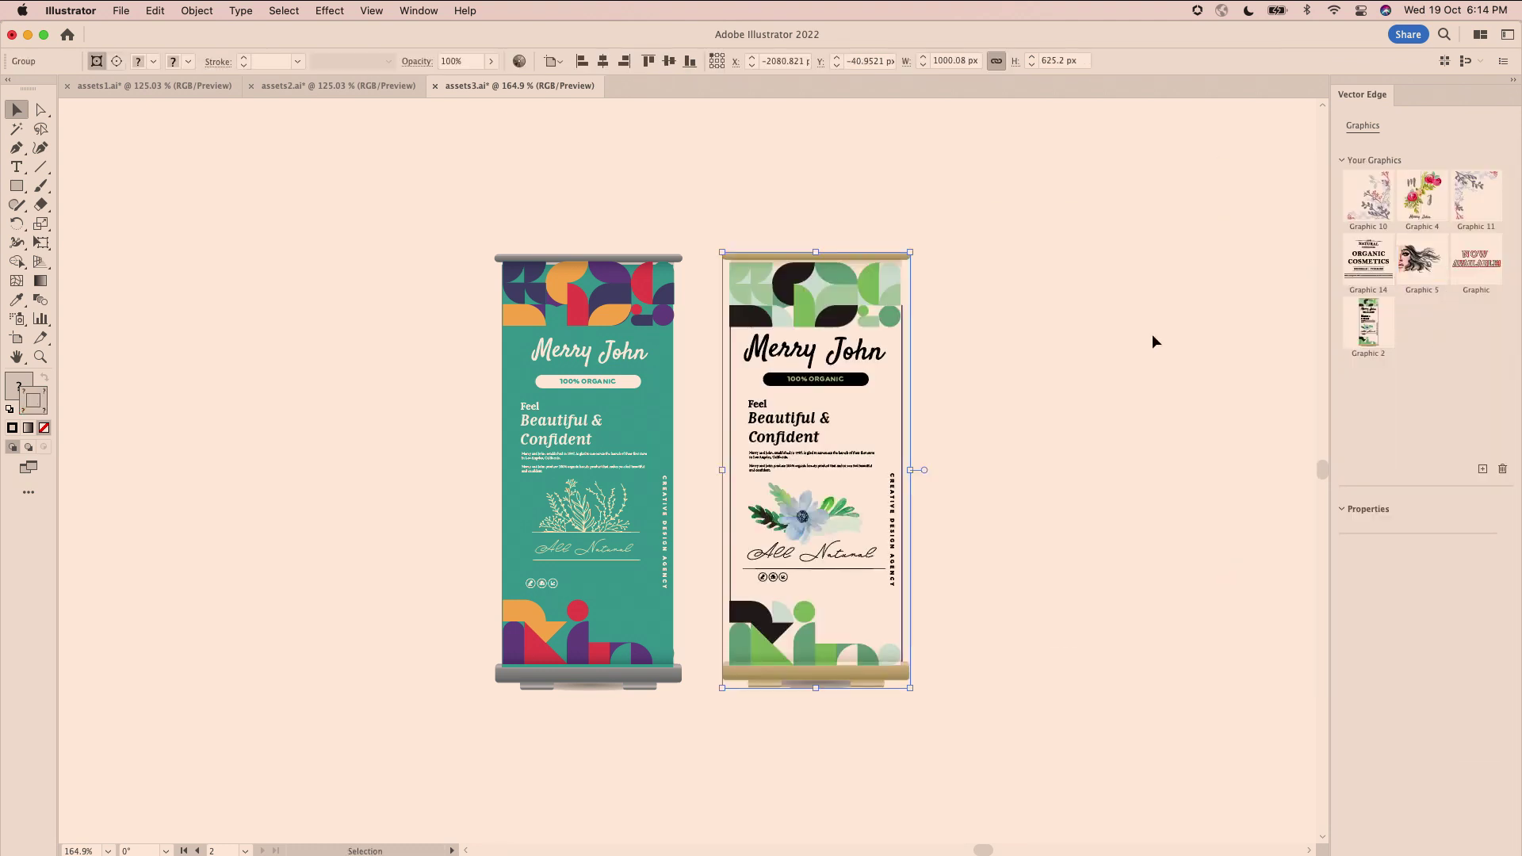
left_click_drag(584, 452, 1395, 349)
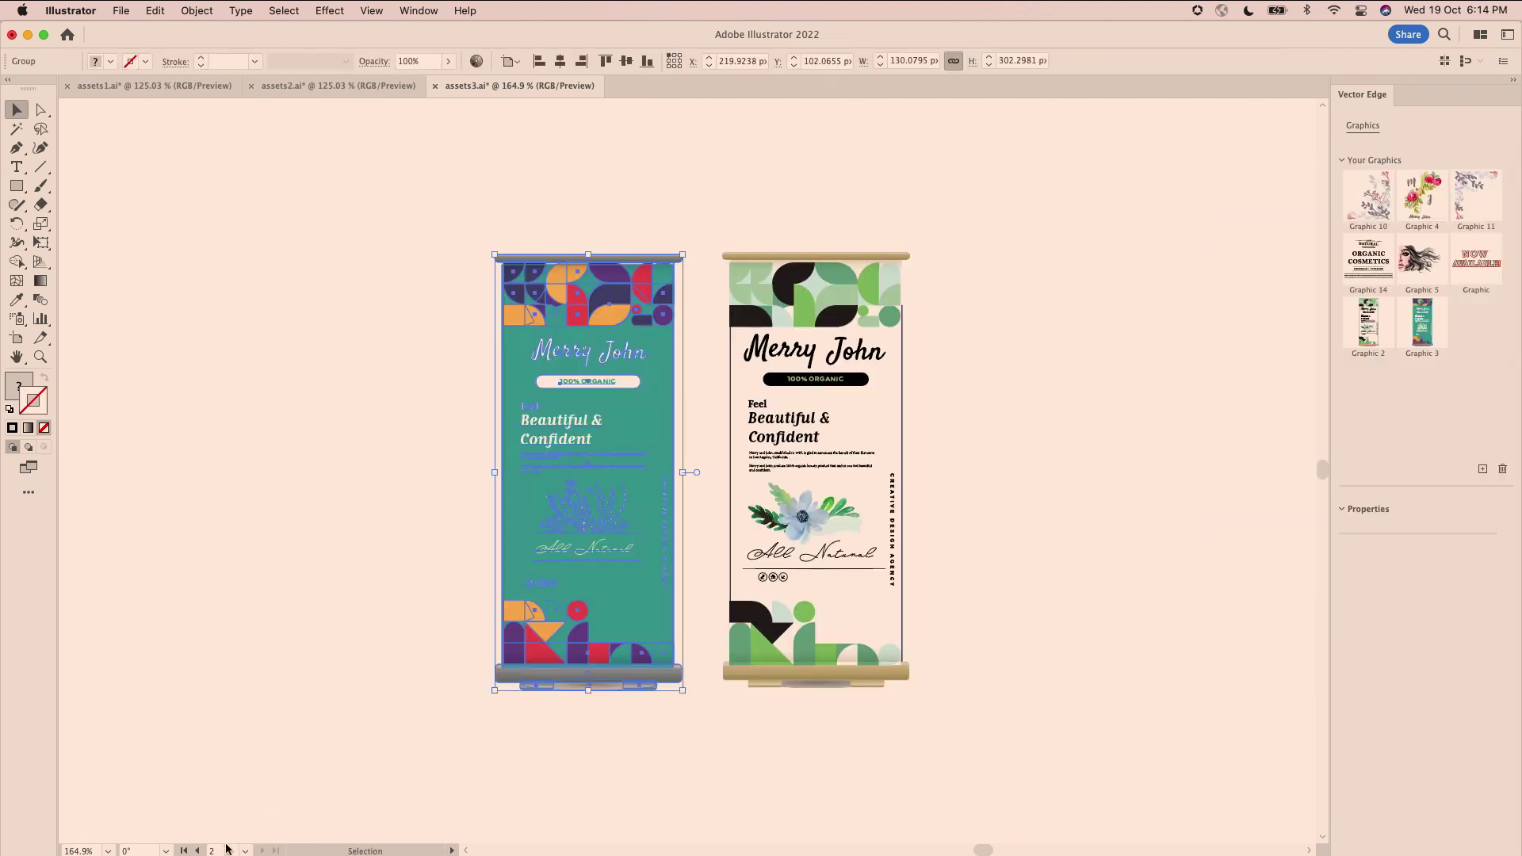
left_click(199, 851)
left_click(730, 662)
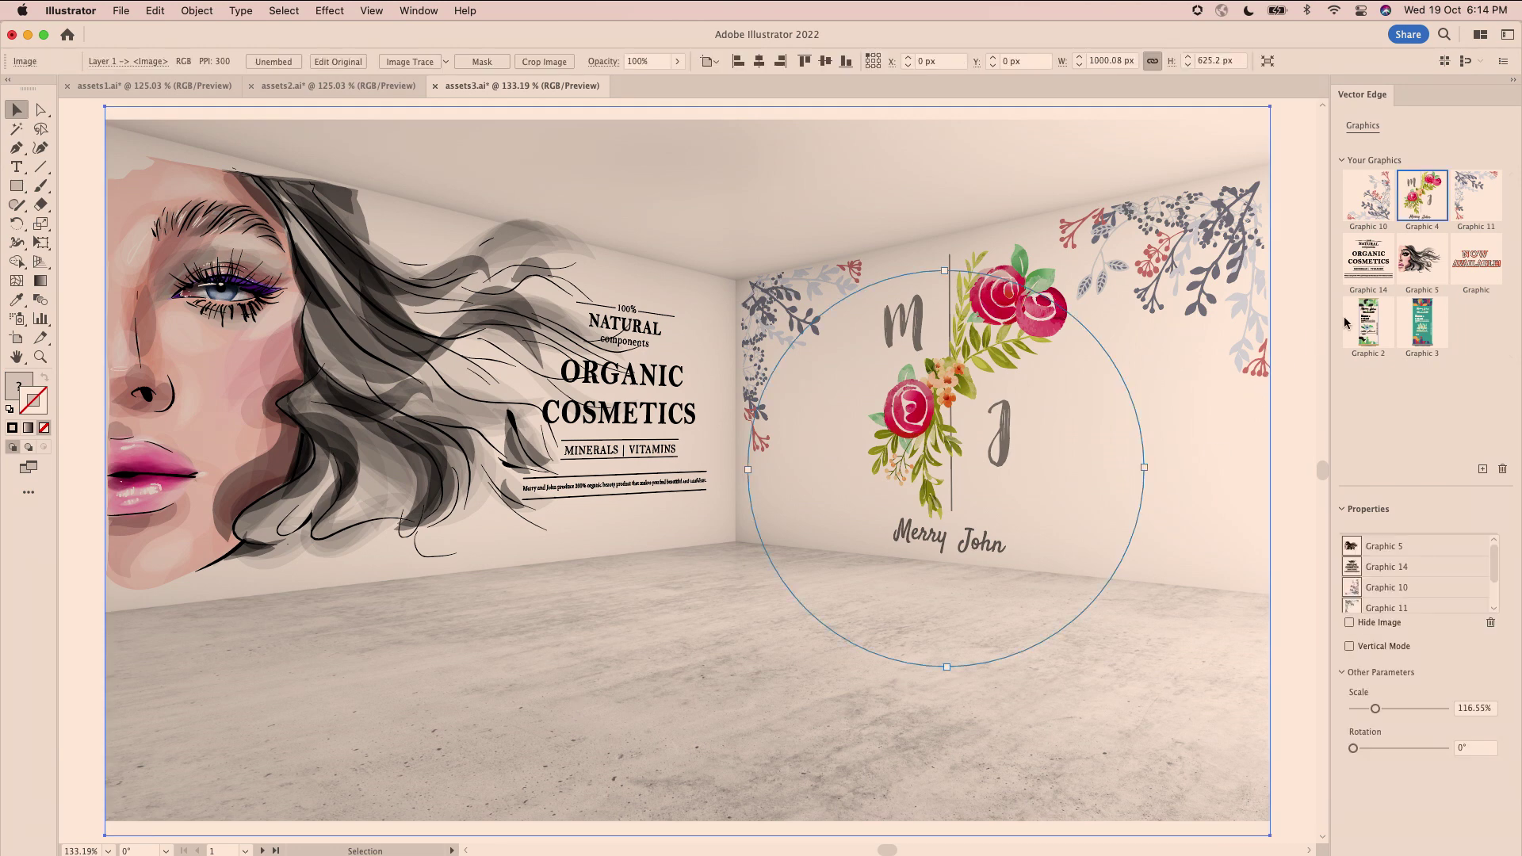
Stand the cream Merry John banner upright in Vertical Mode beside the room's right wall
left_click_drag(1359, 329, 759, 597)
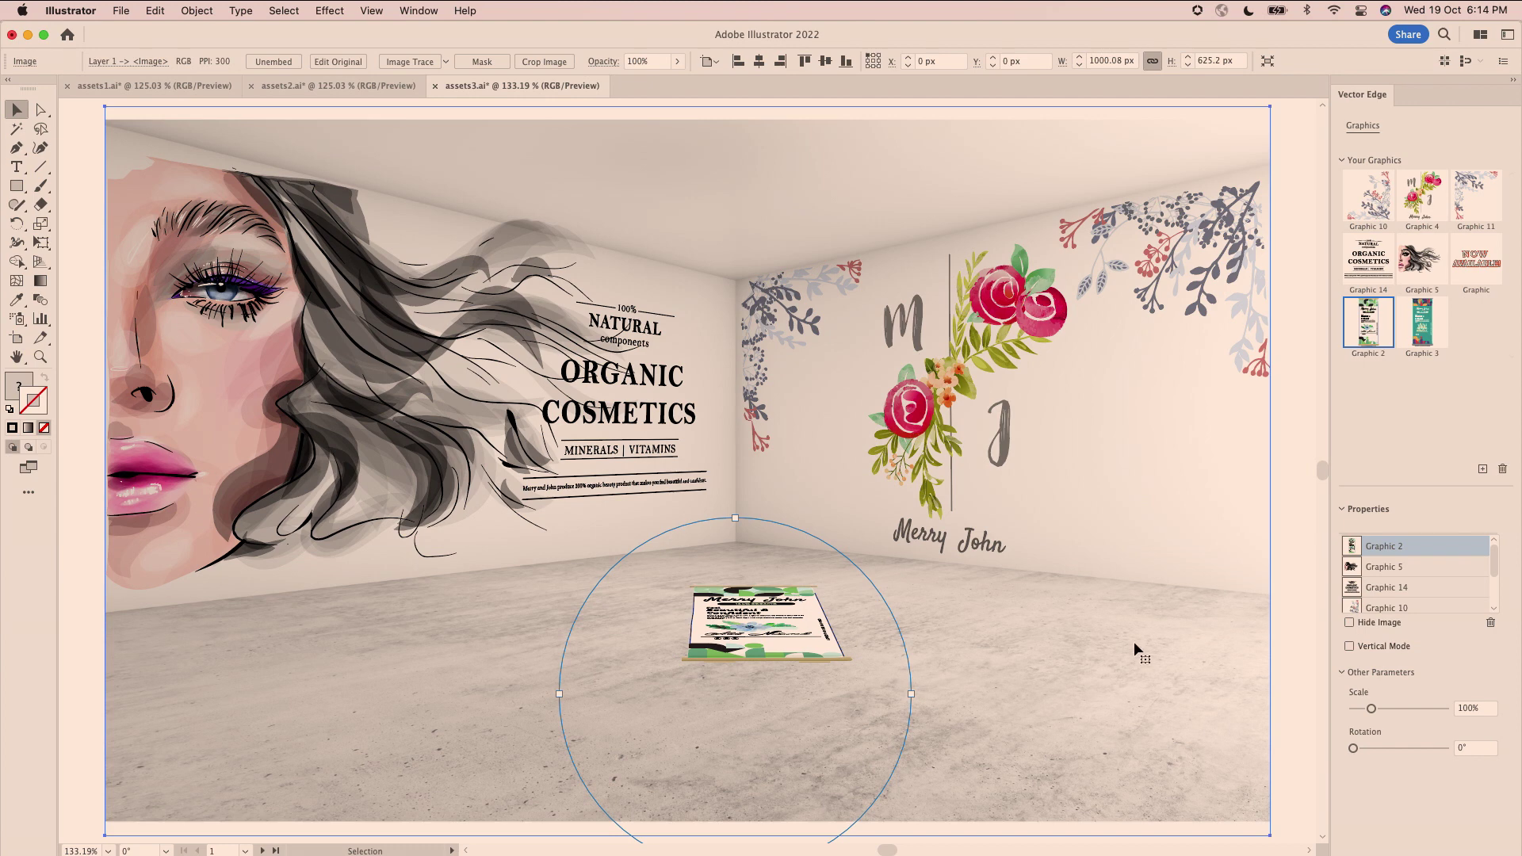
left_click(1350, 647)
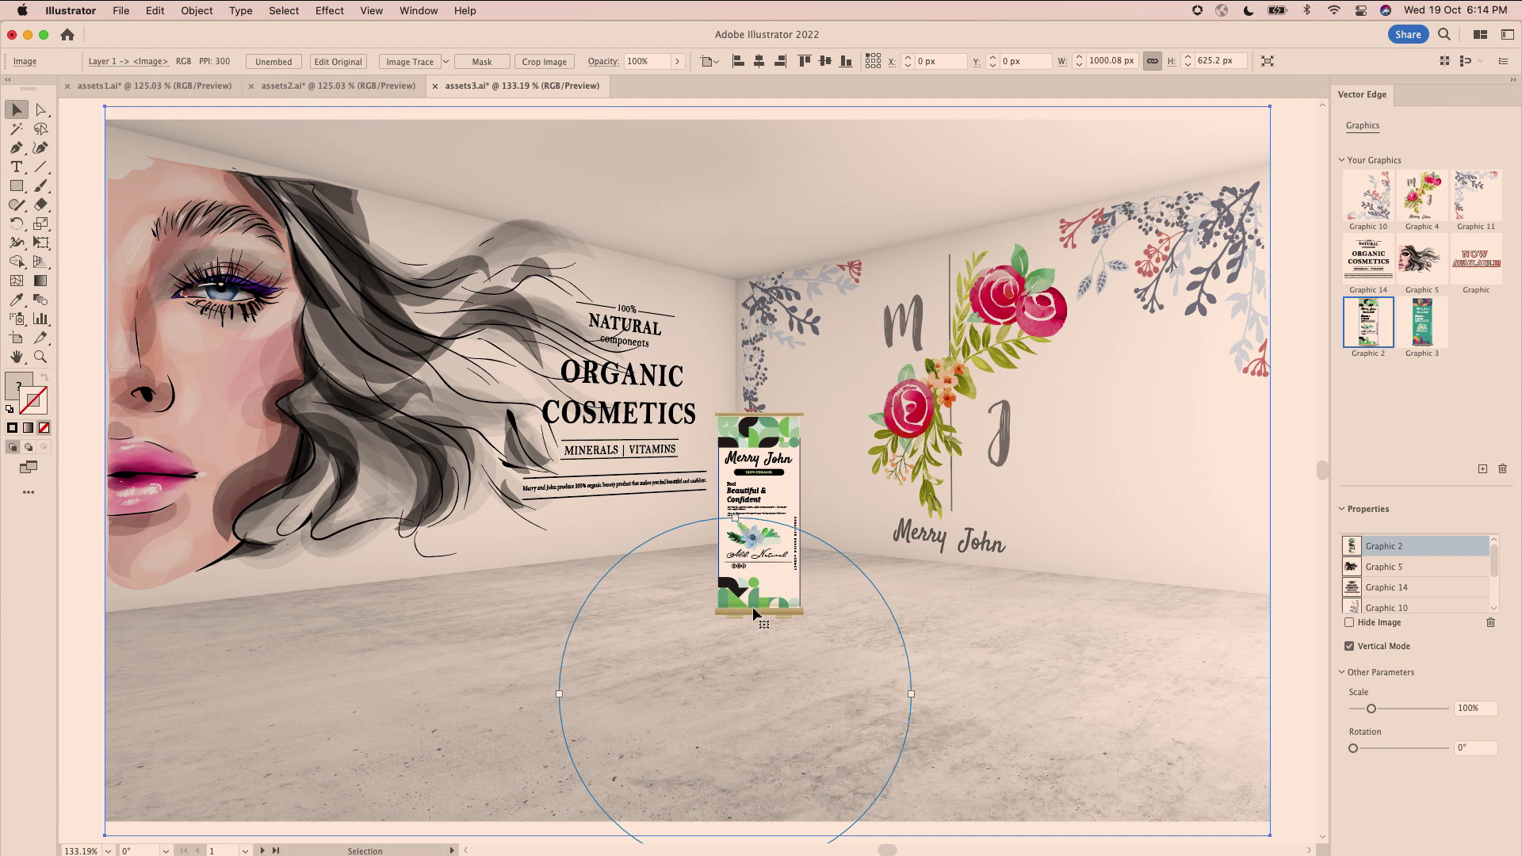
left_click_drag(753, 606, 1079, 616)
left_click(79, 440)
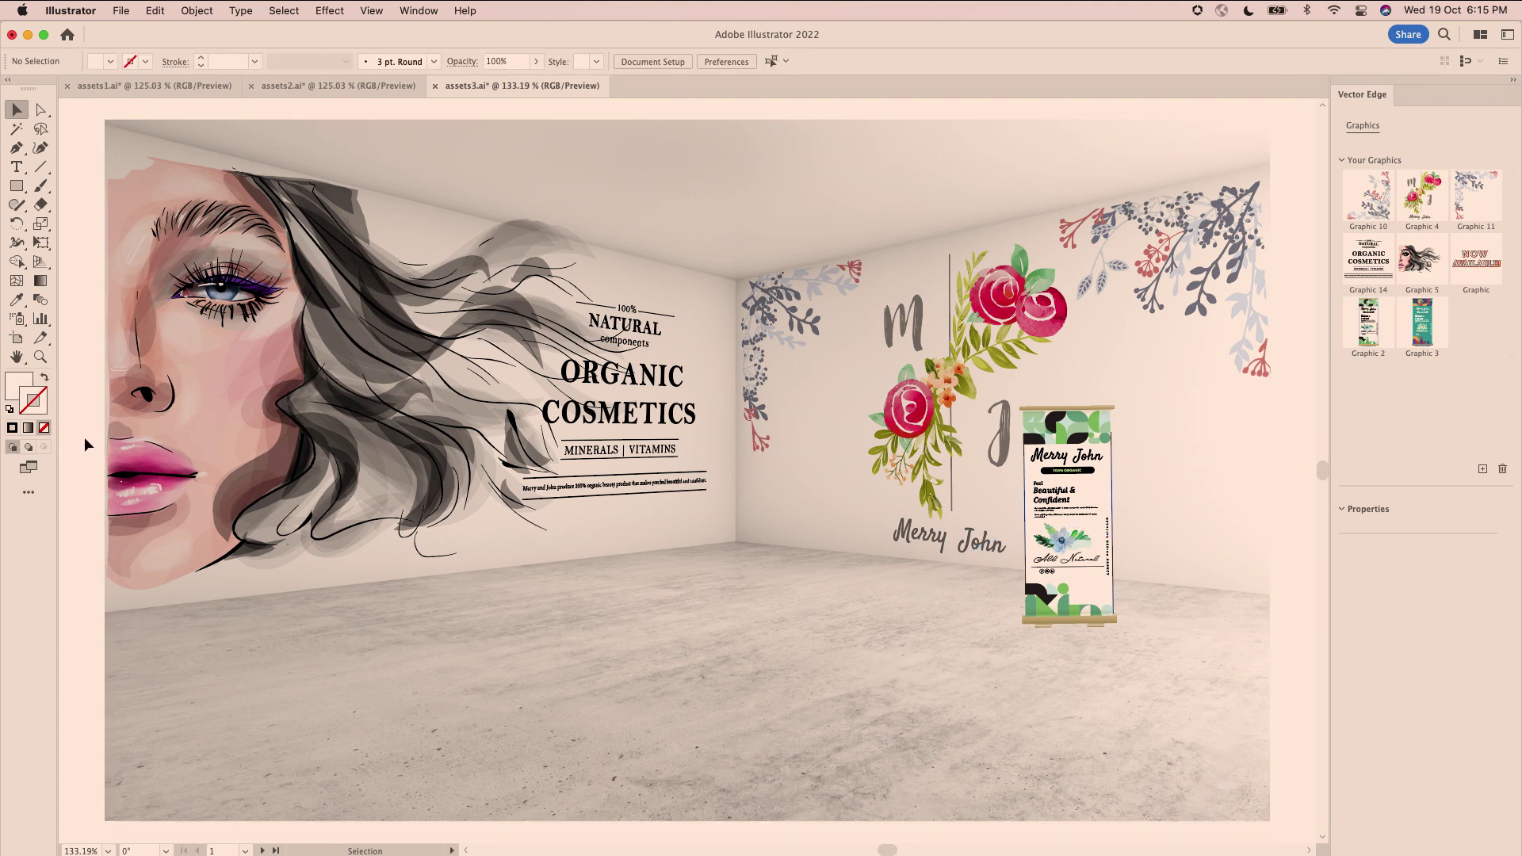